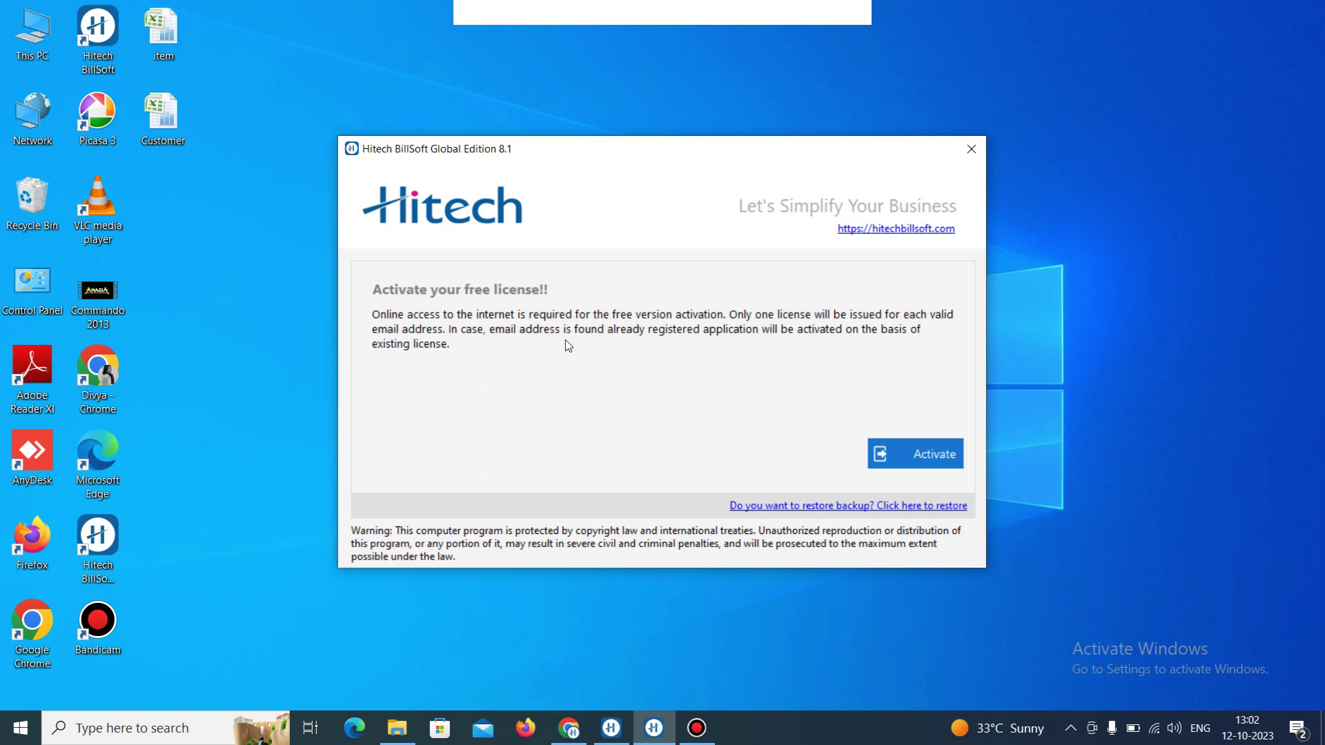
- Start free license activation and send a verification code to the entered email address
click(914, 456)
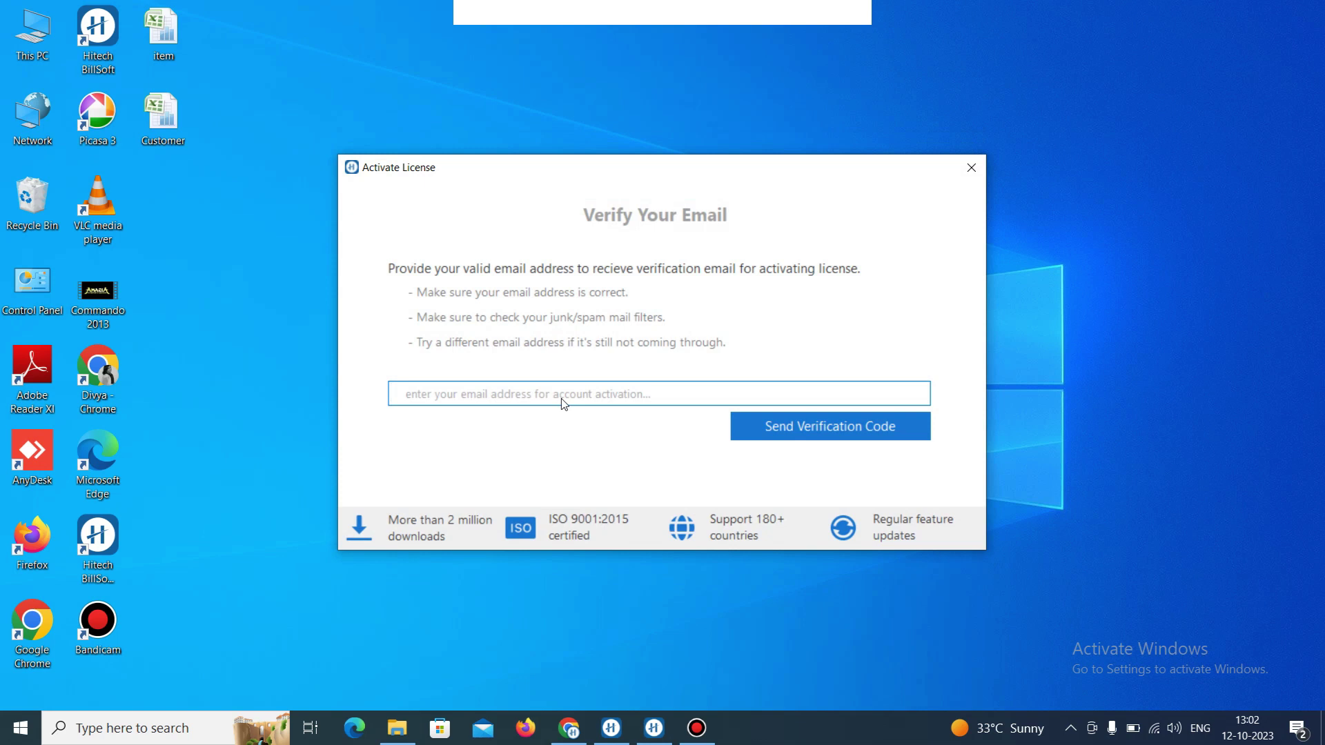
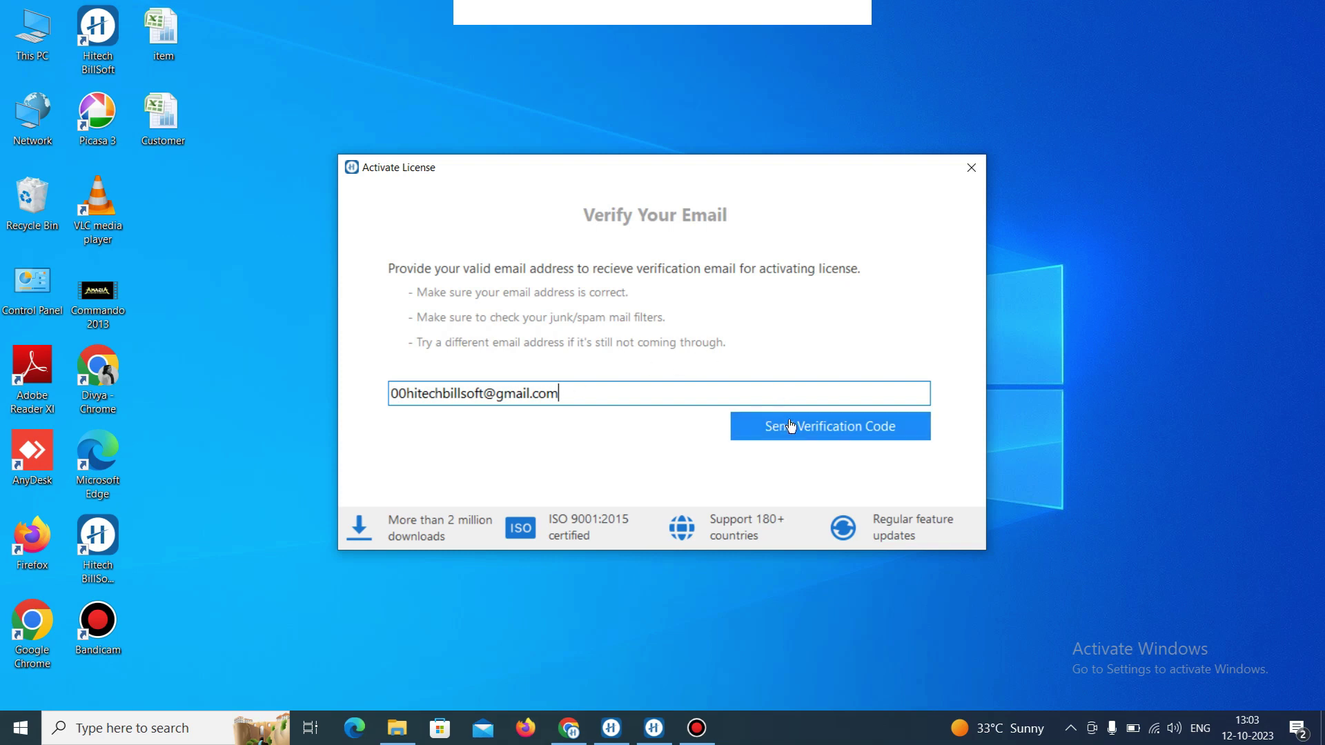
click(792, 426)
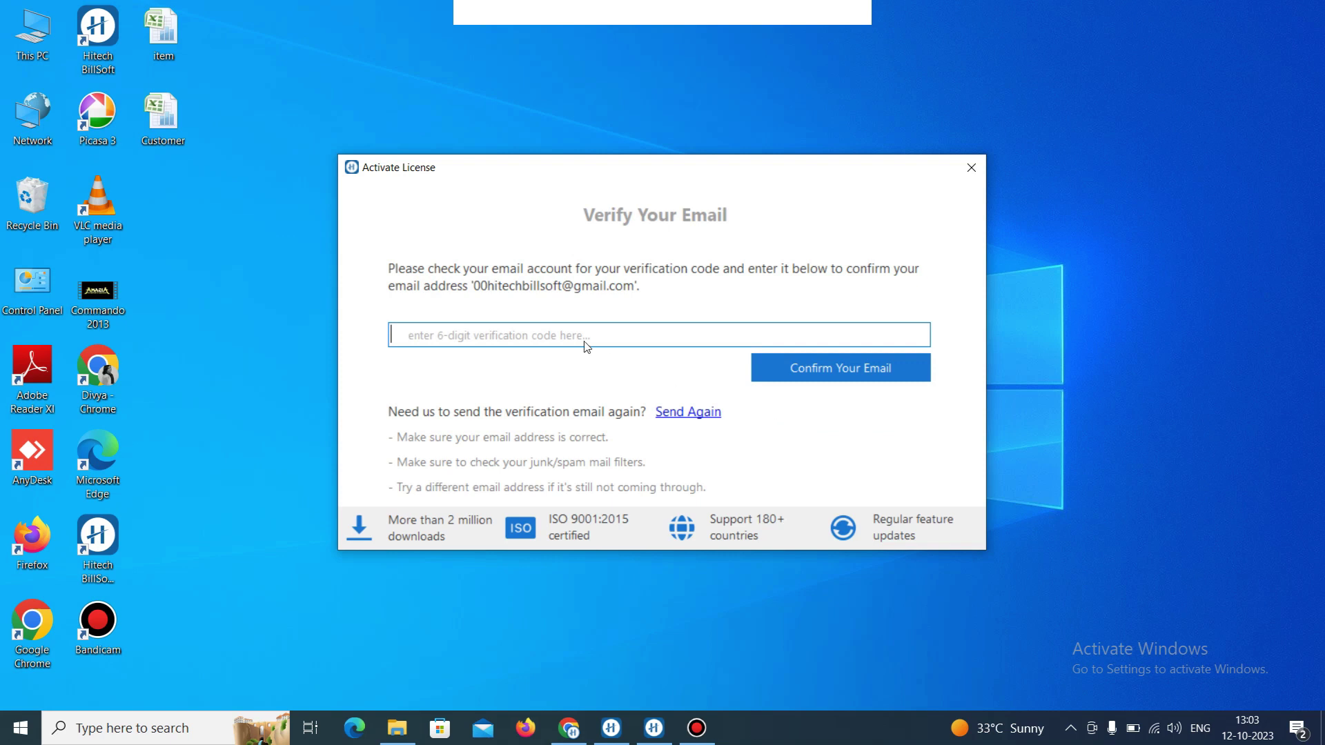
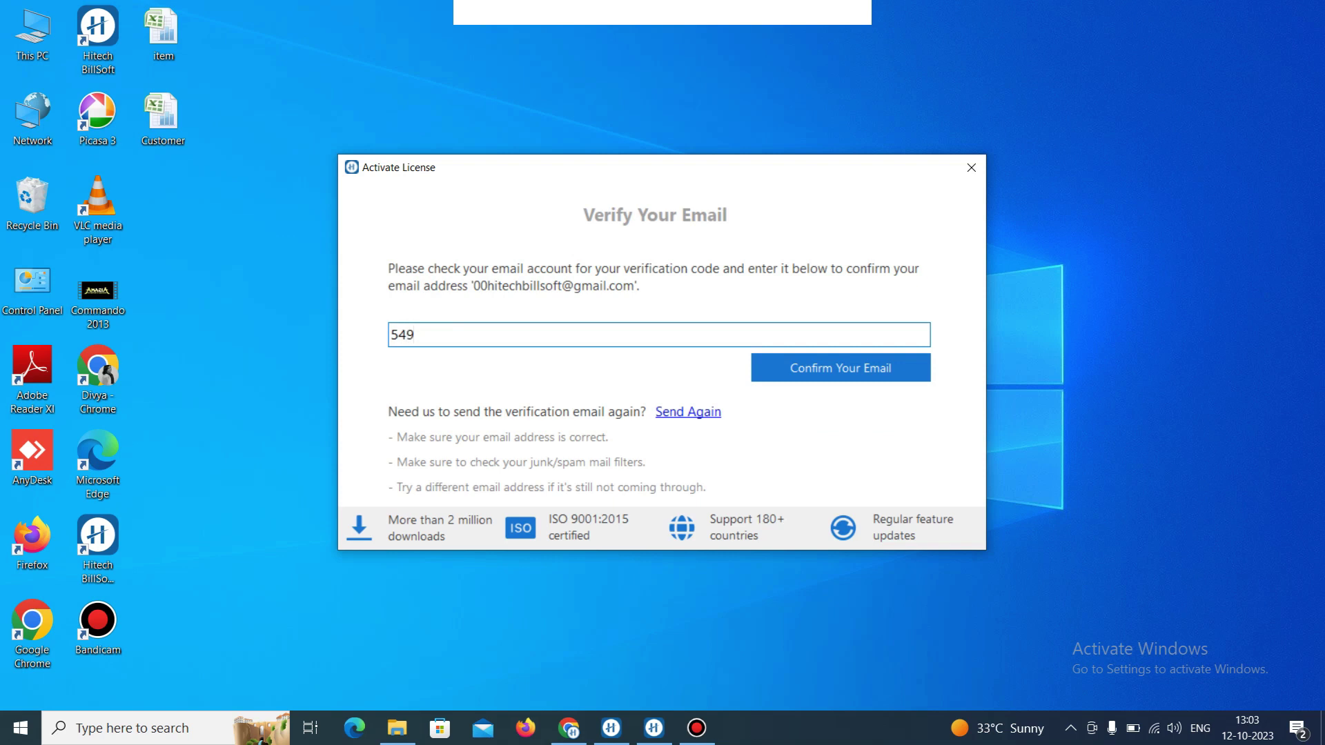
- Enter the 6-digit verification code from the email and confirm the email
click(839, 371)
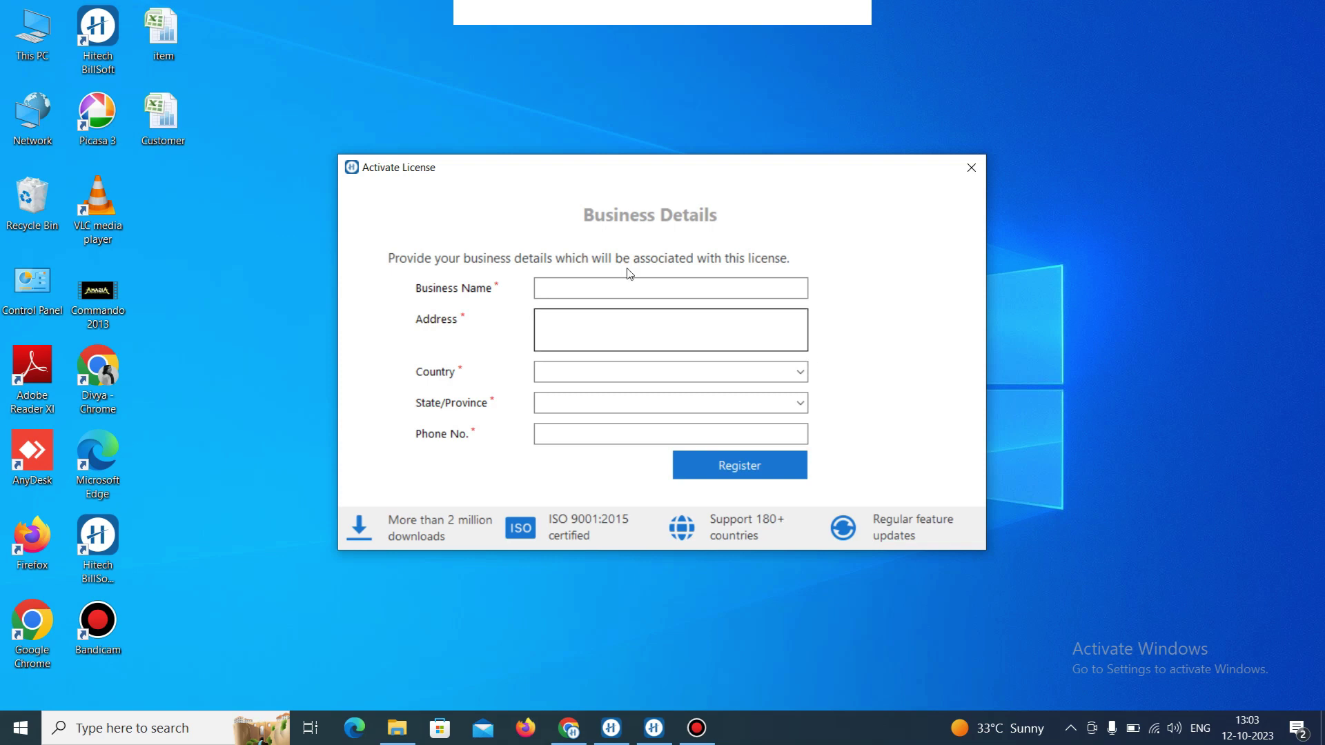
click(556, 284)
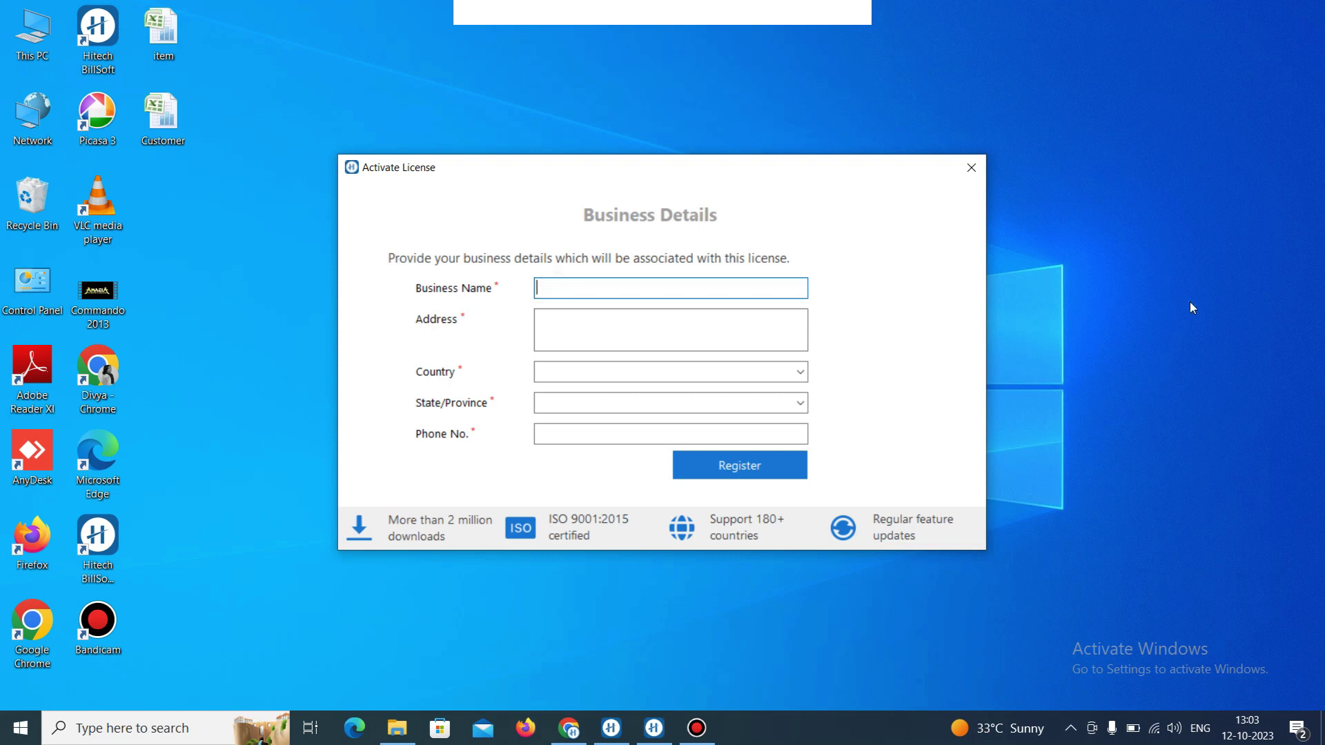
text(Hitech Billing Software)
click(682, 333)
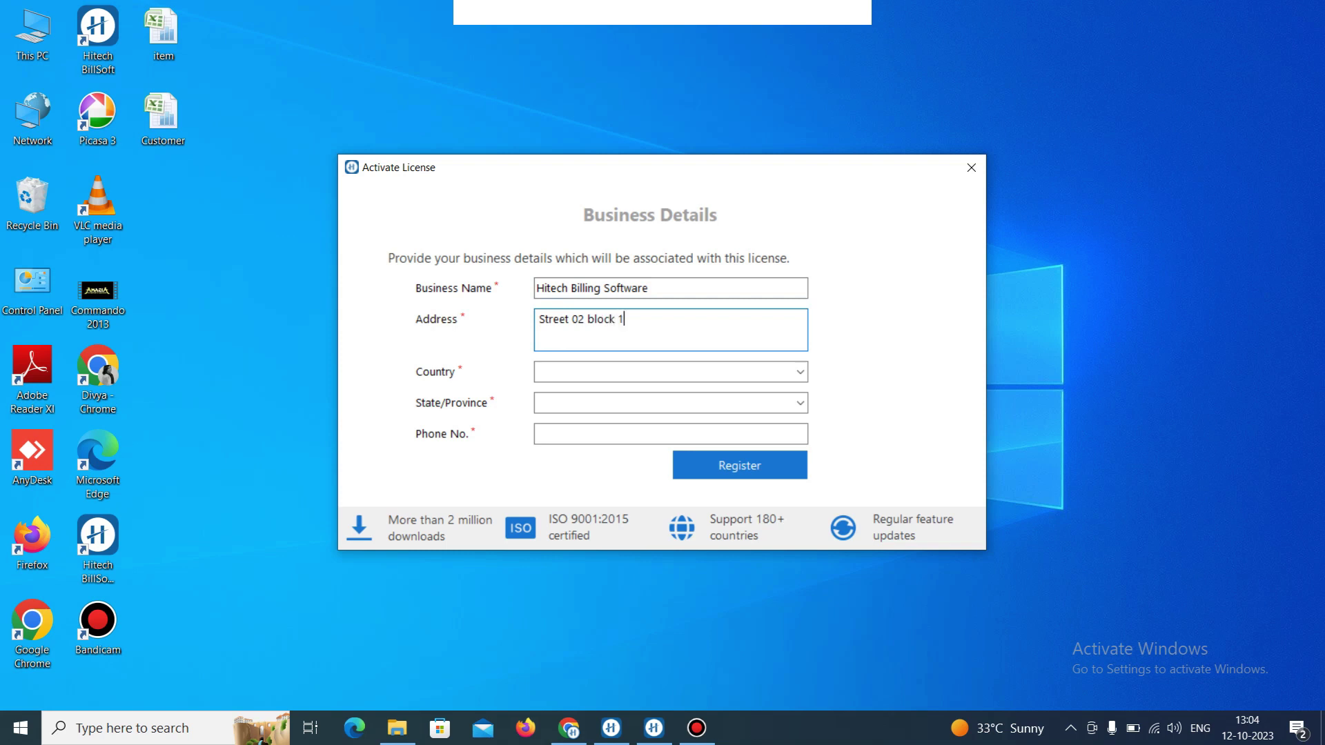
- Choose United States and California, enter the phone number, then register and confirm license generation
click(589, 375)
text(u)
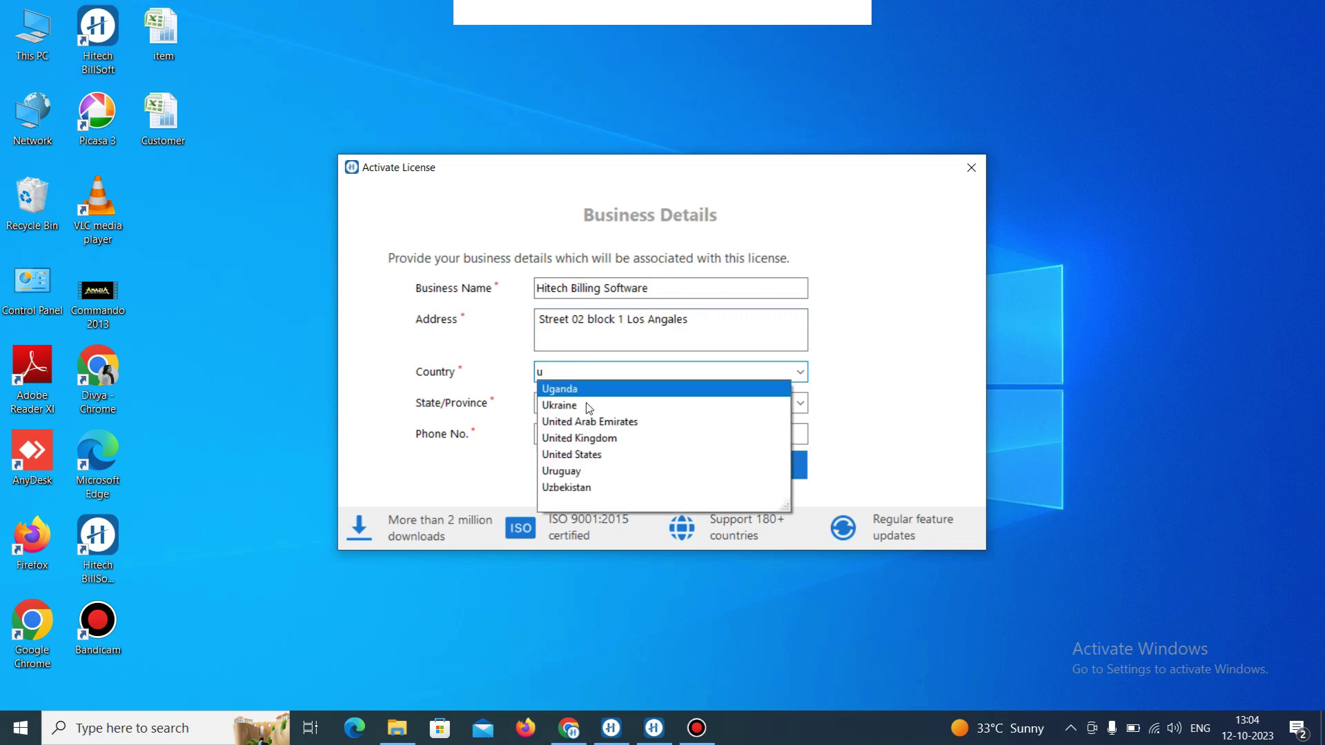
click(583, 457)
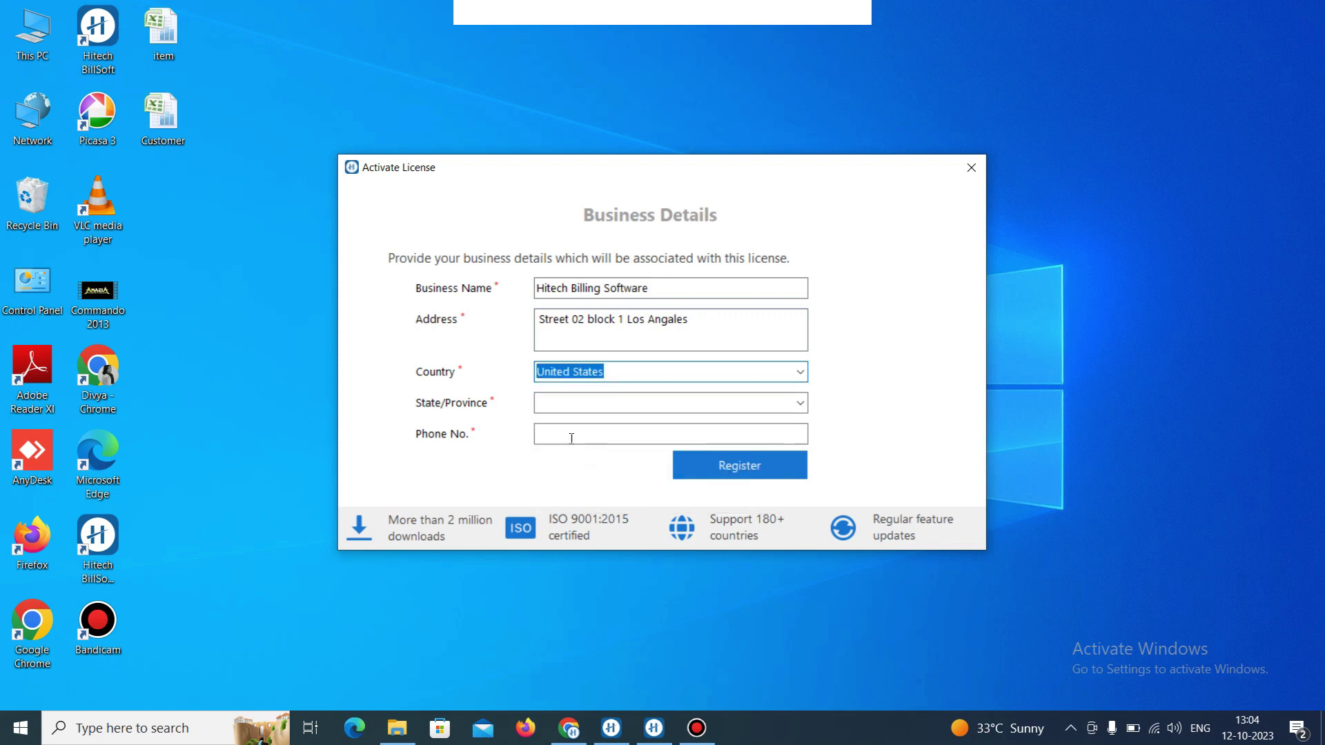
click(556, 401)
text(c)
key(Down)
key(Return)
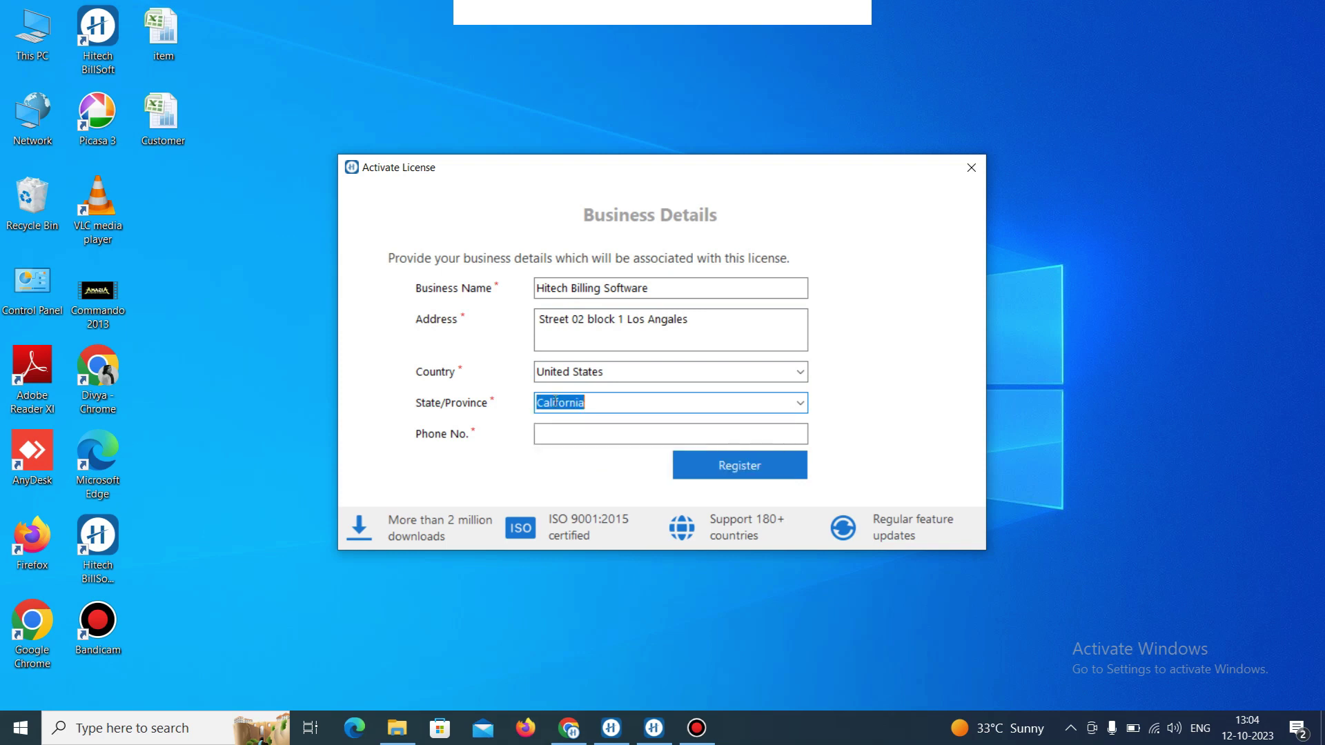
click(557, 433)
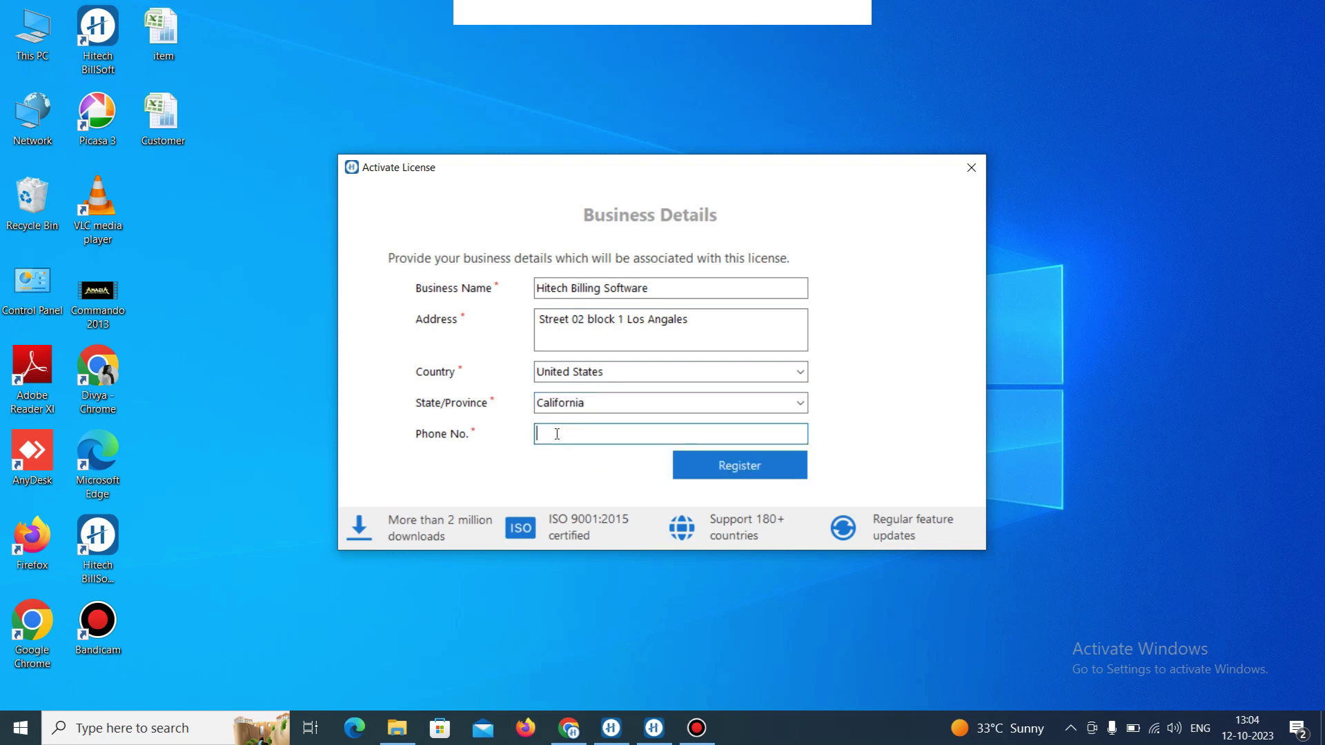
click(728, 478)
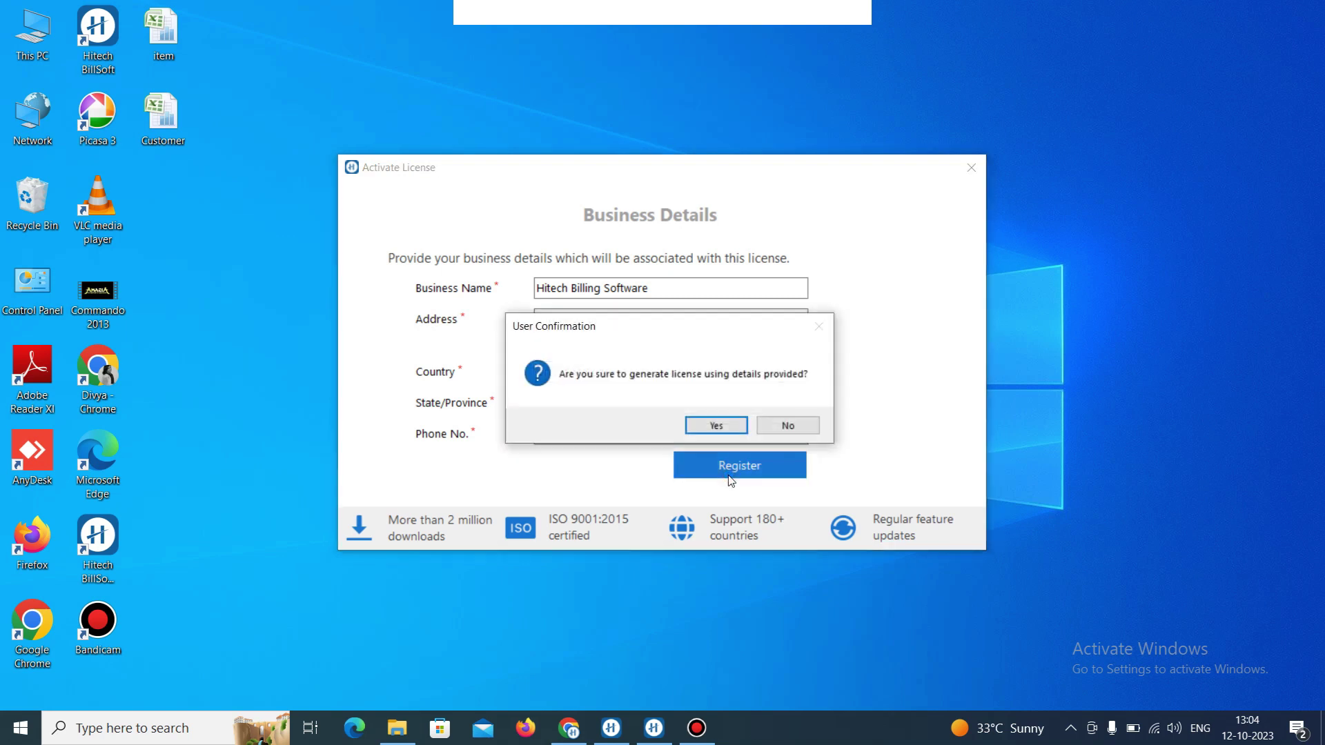
click(703, 426)
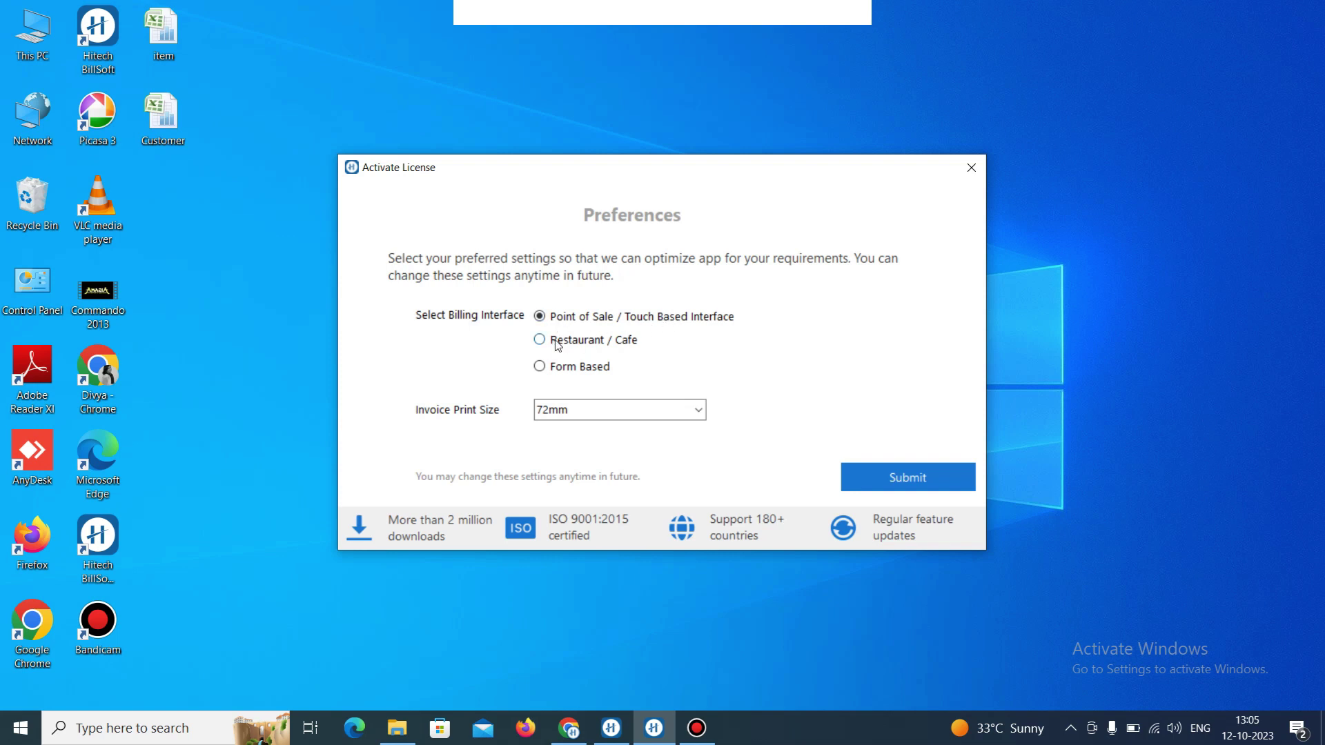
- Compare the billing interfaces, then settle on Form Based with A4 invoices and submit
click(552, 368)
click(613, 410)
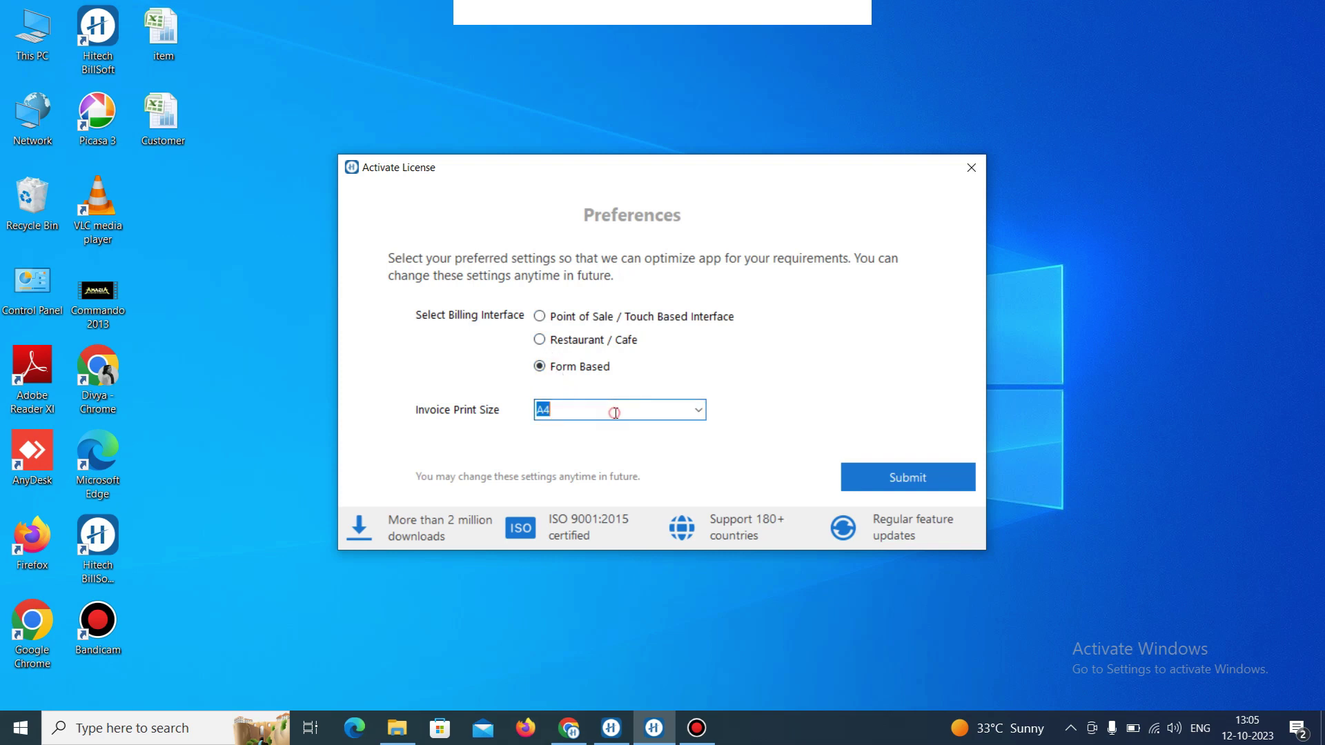
click(699, 413)
click(699, 414)
click(586, 319)
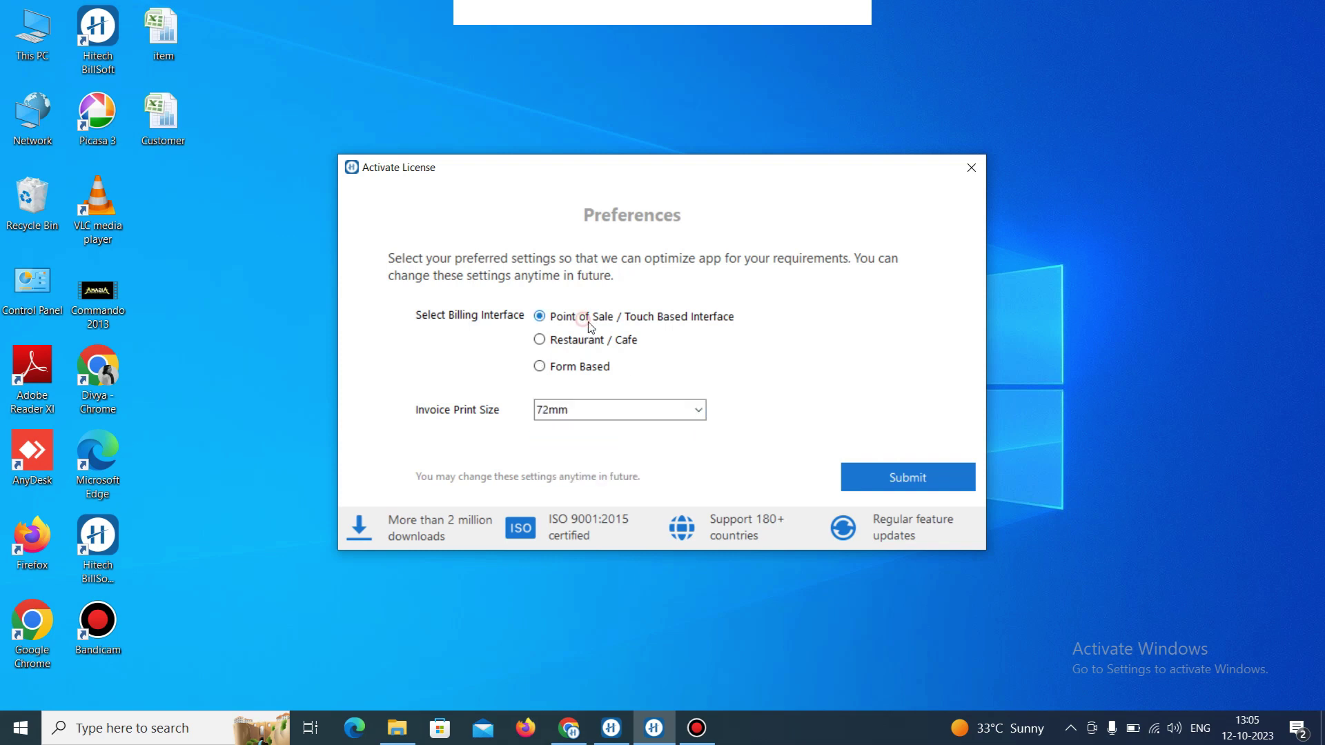
click(700, 409)
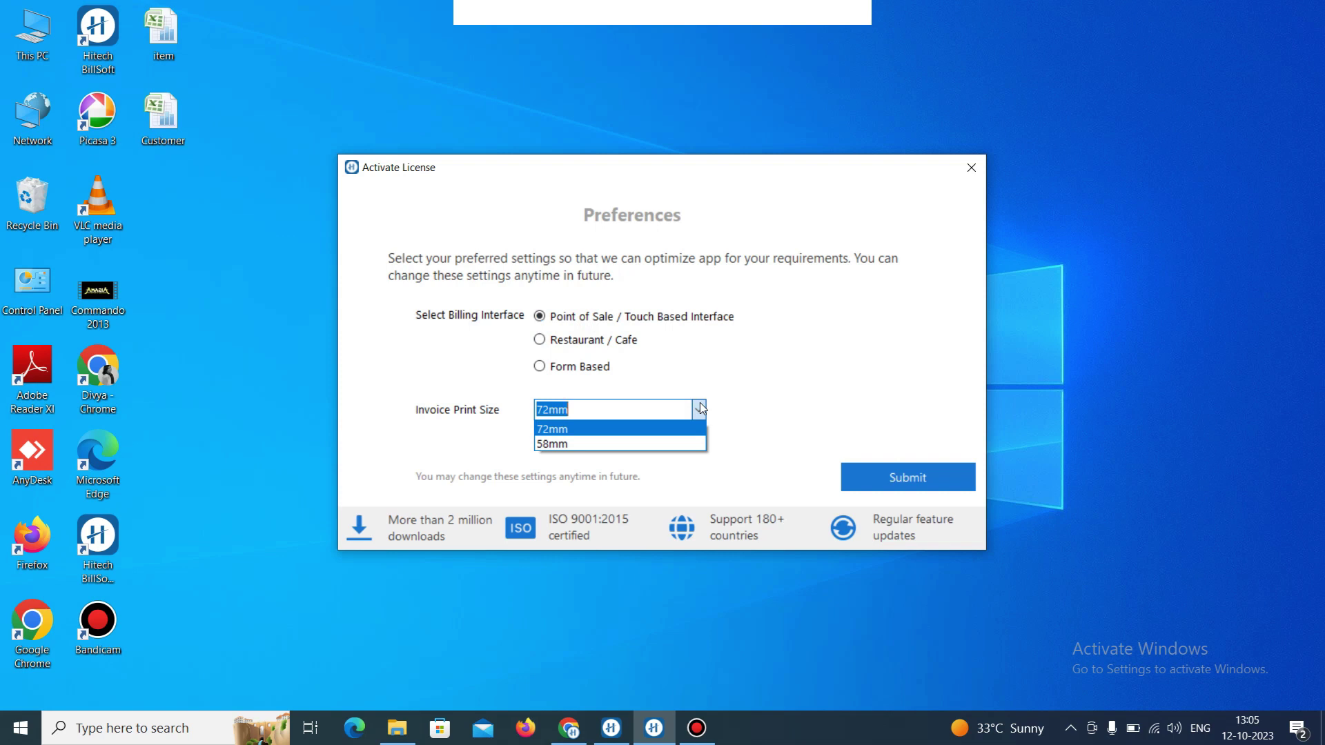
click(701, 409)
click(570, 340)
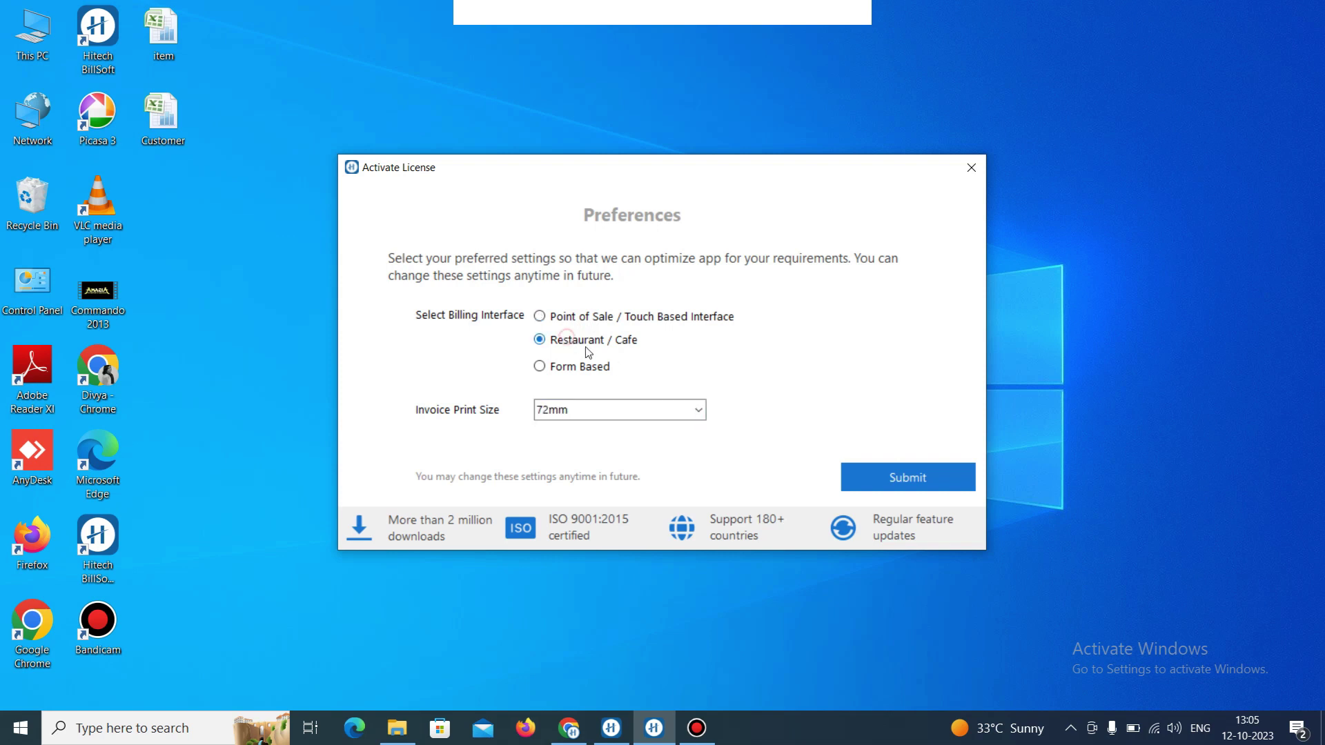
click(698, 412)
click(699, 414)
click(540, 367)
click(871, 483)
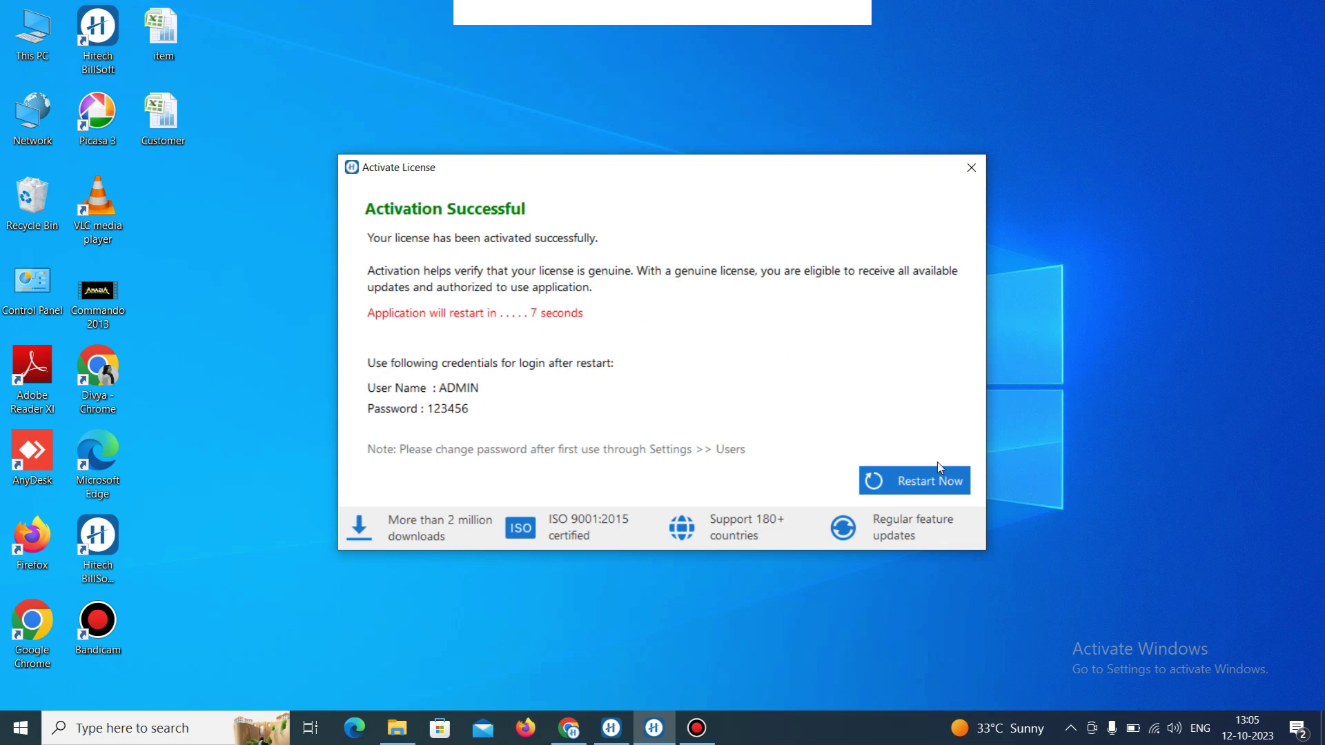
- Restart the application and sign in as ADMIN with the administrator password
click(926, 481)
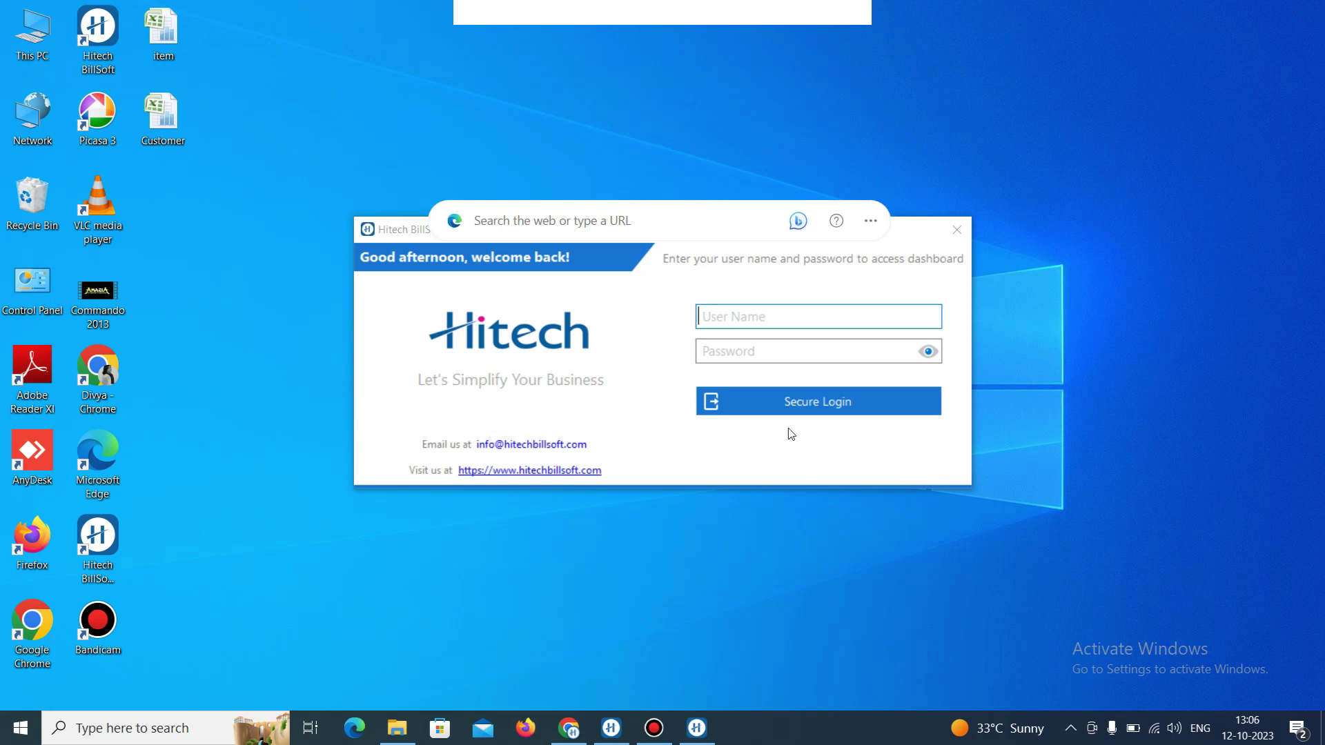
click(772, 315)
text(ADMIN)
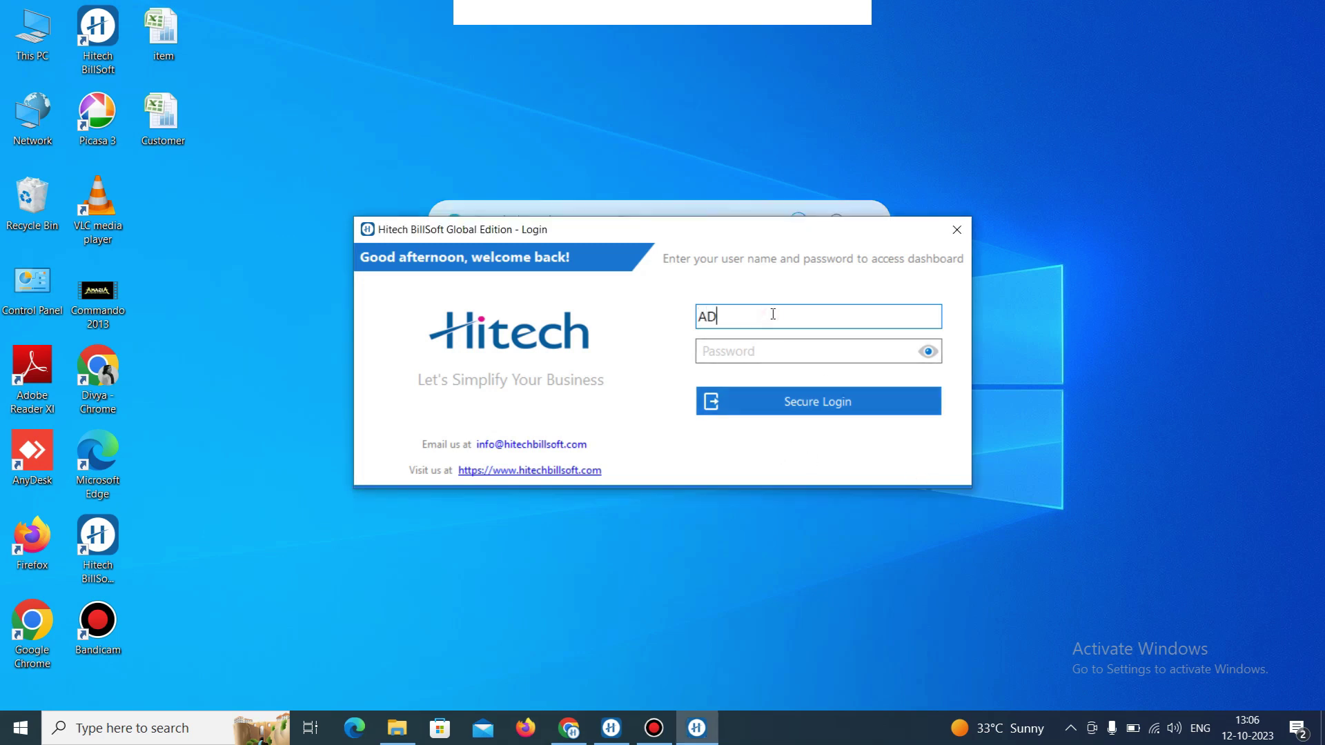
click(758, 350)
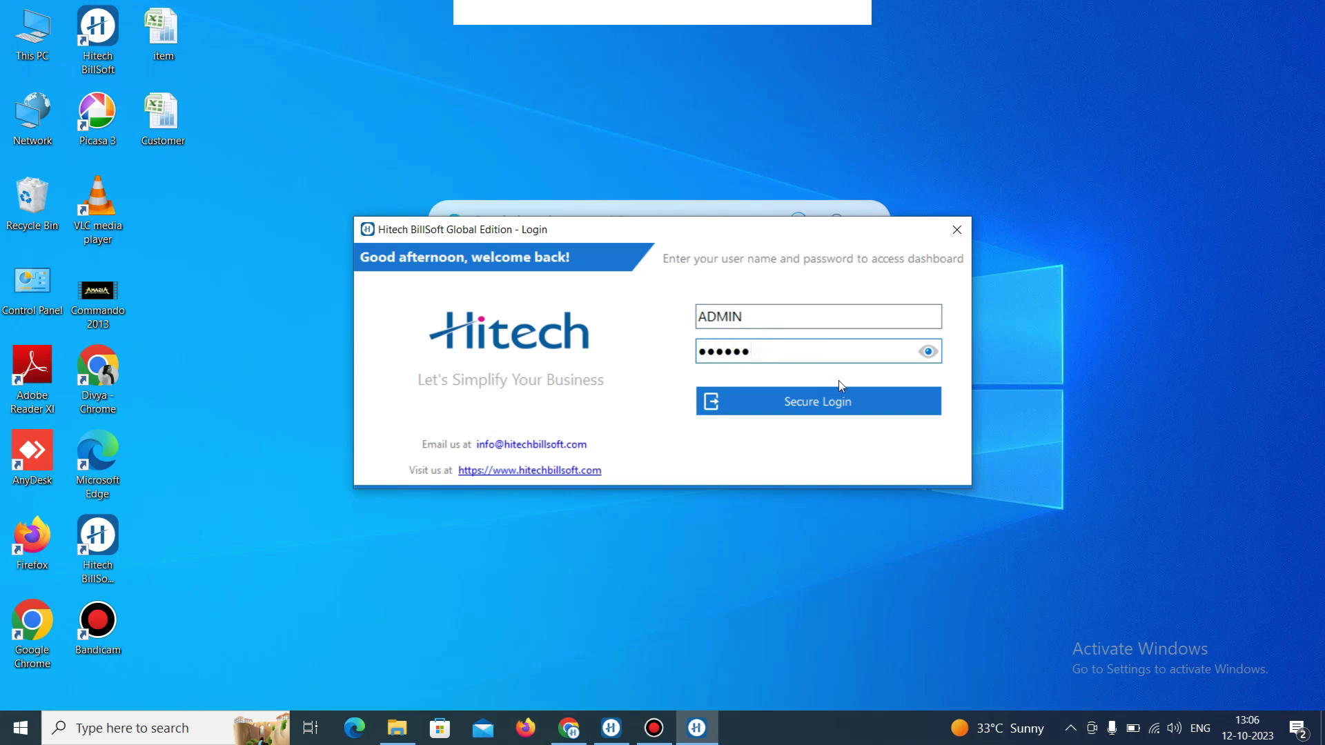
click(834, 411)
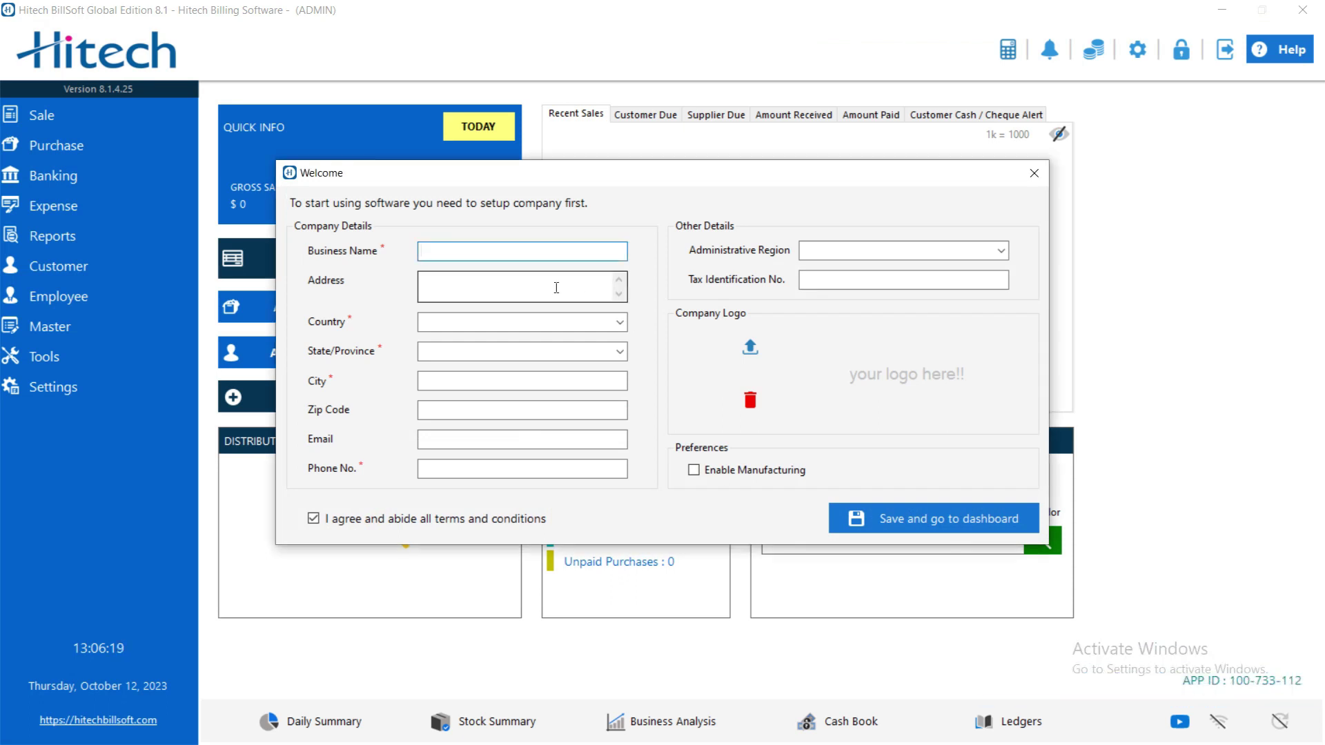
- Enter company name 'Hitech Billing Software' and its street address with block 1
text(Hitech Billing Software)
click(496, 294)
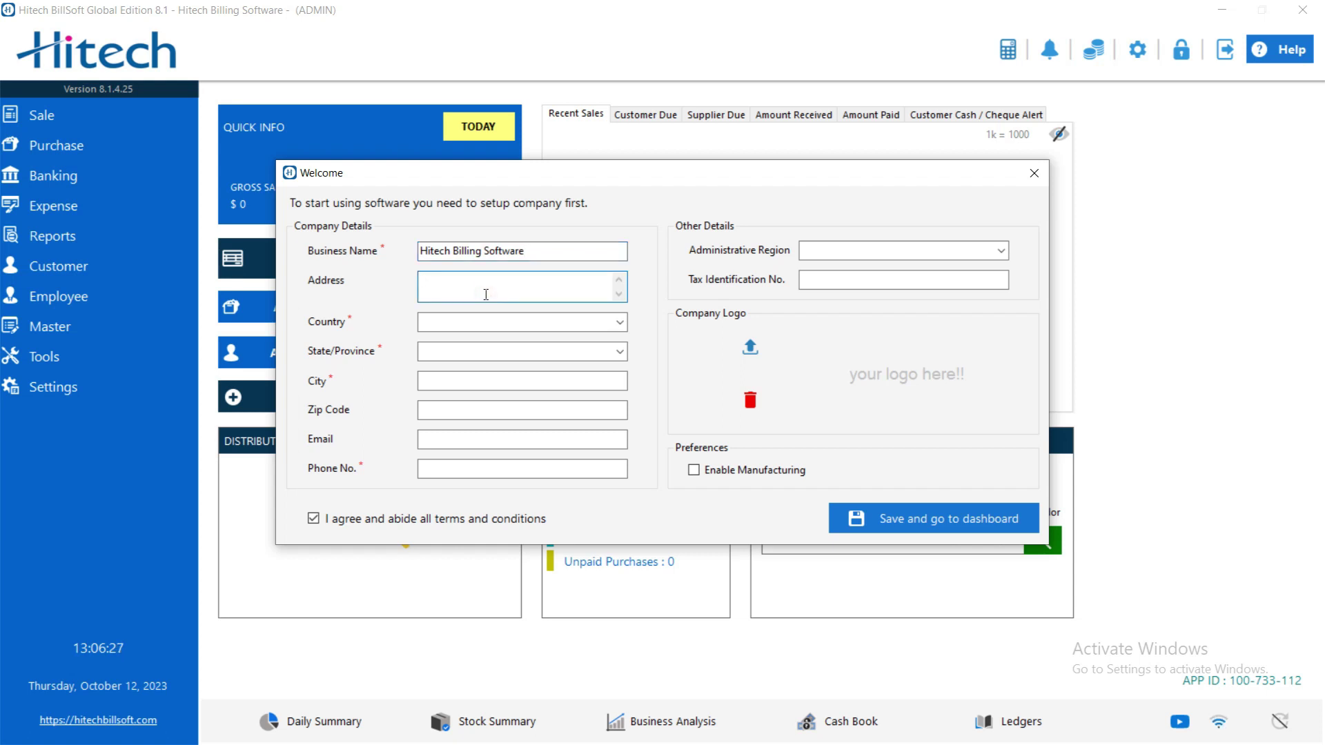
- Set country to United States, state to California and city to 'Los Angales'
click(458, 322)
text(u)
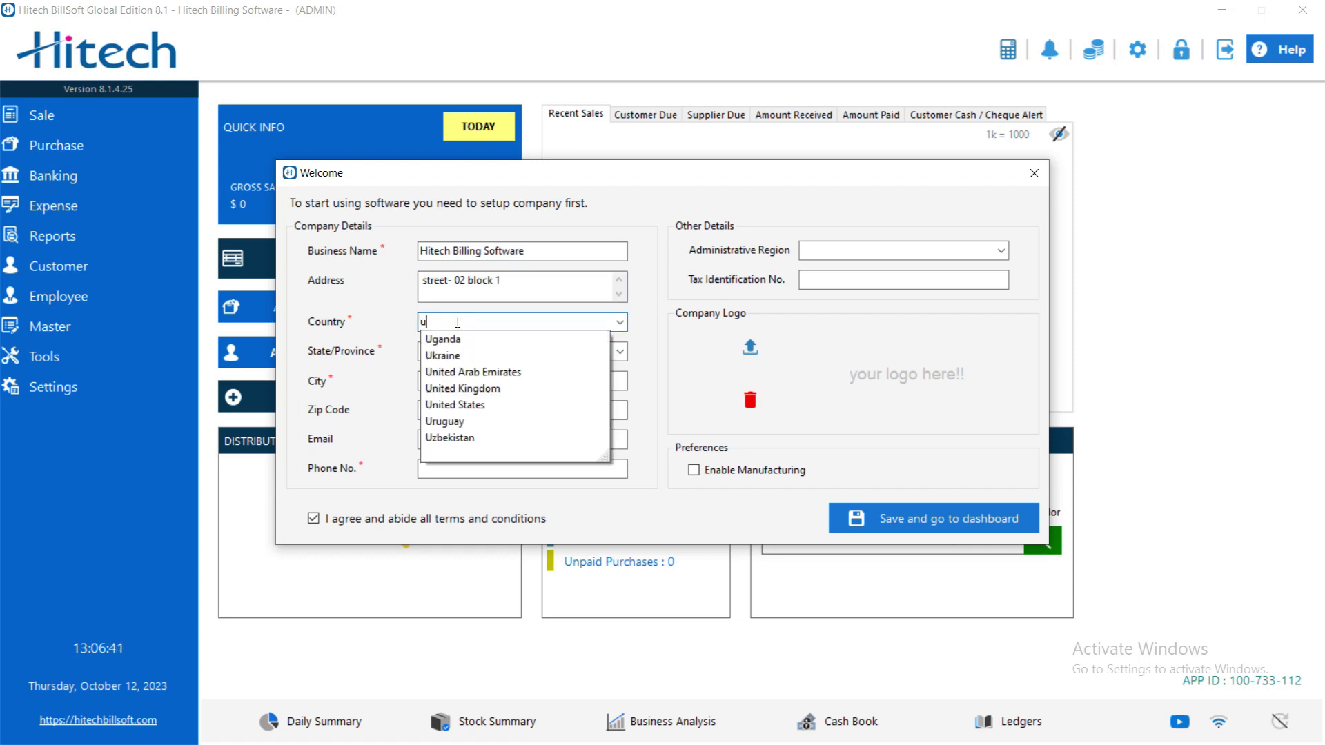
key(Down)
key(Down)
key(Down)
key(Down)
key(Down)
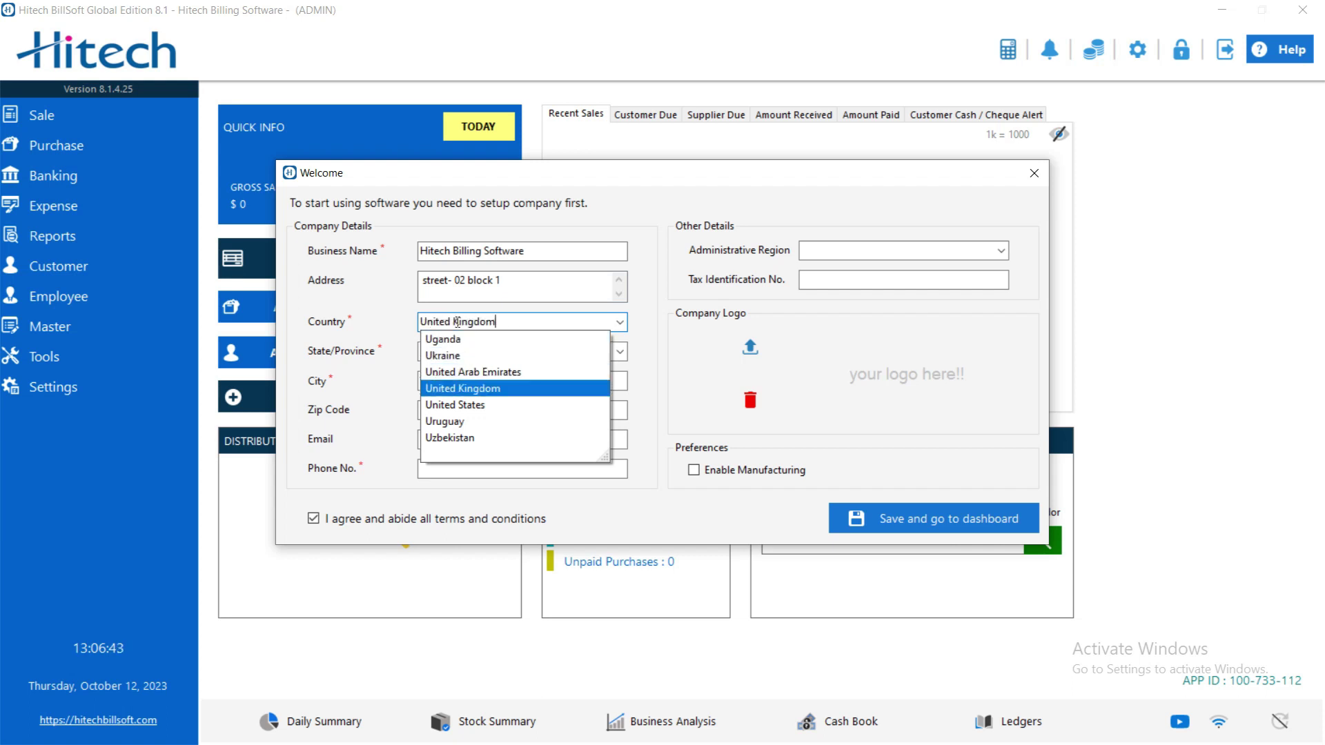
key(Return)
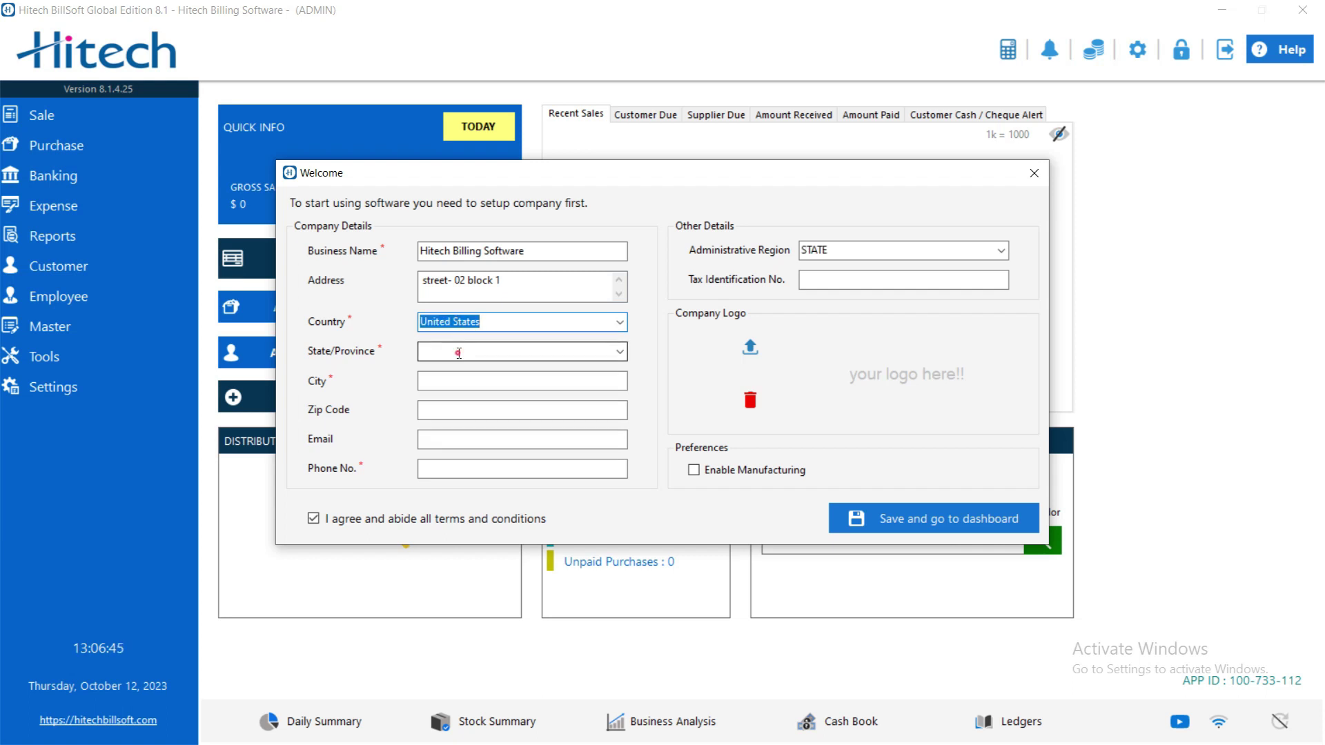
click(459, 352)
text(c)
key(Down)
key(Return)
click(459, 380)
text(Lo)
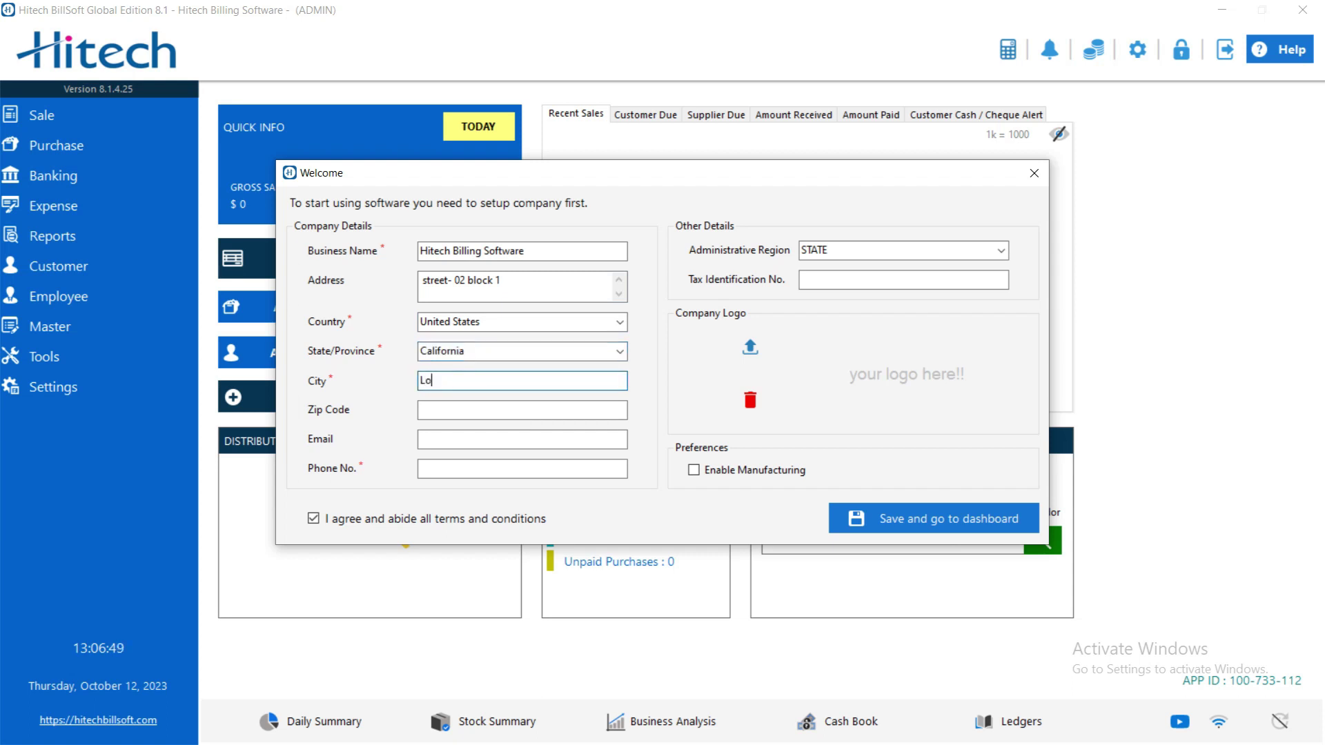
text(s Angales)
- Skip the zip code and fill in the company email and phone number
click(434, 410)
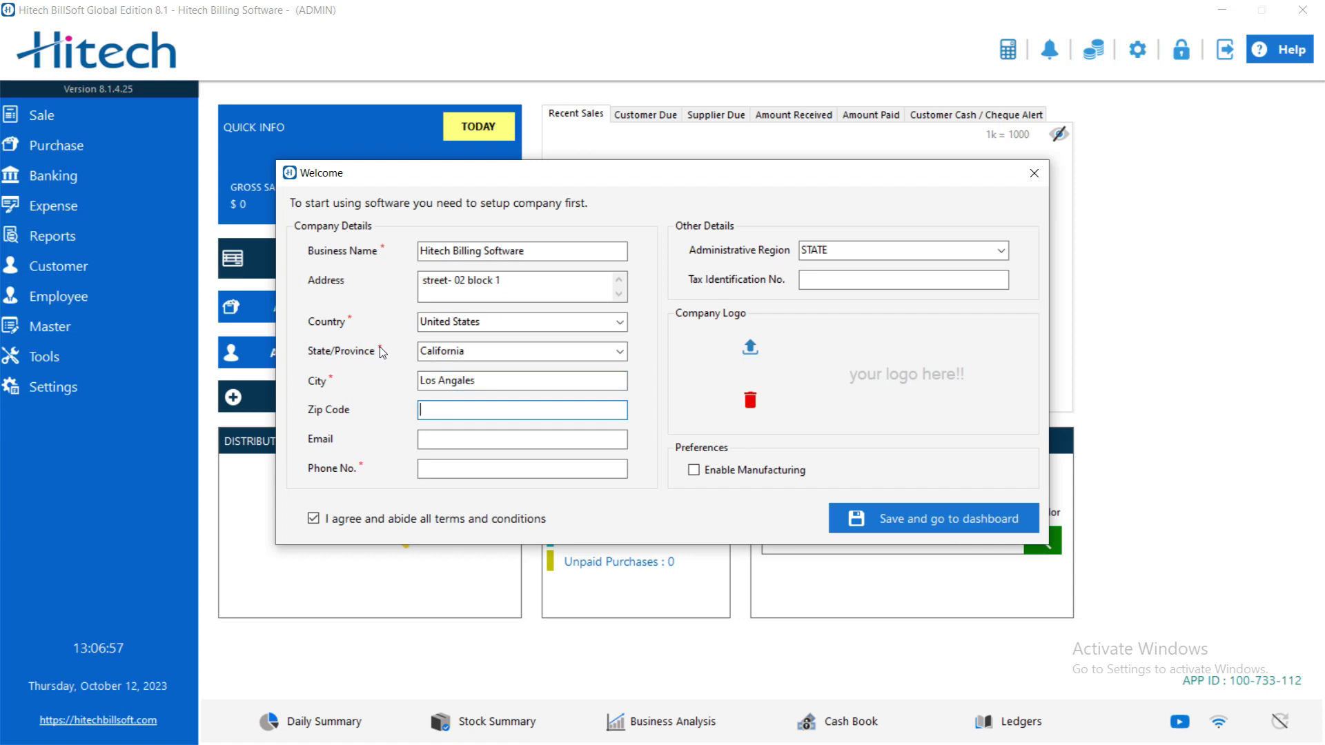
click(434, 443)
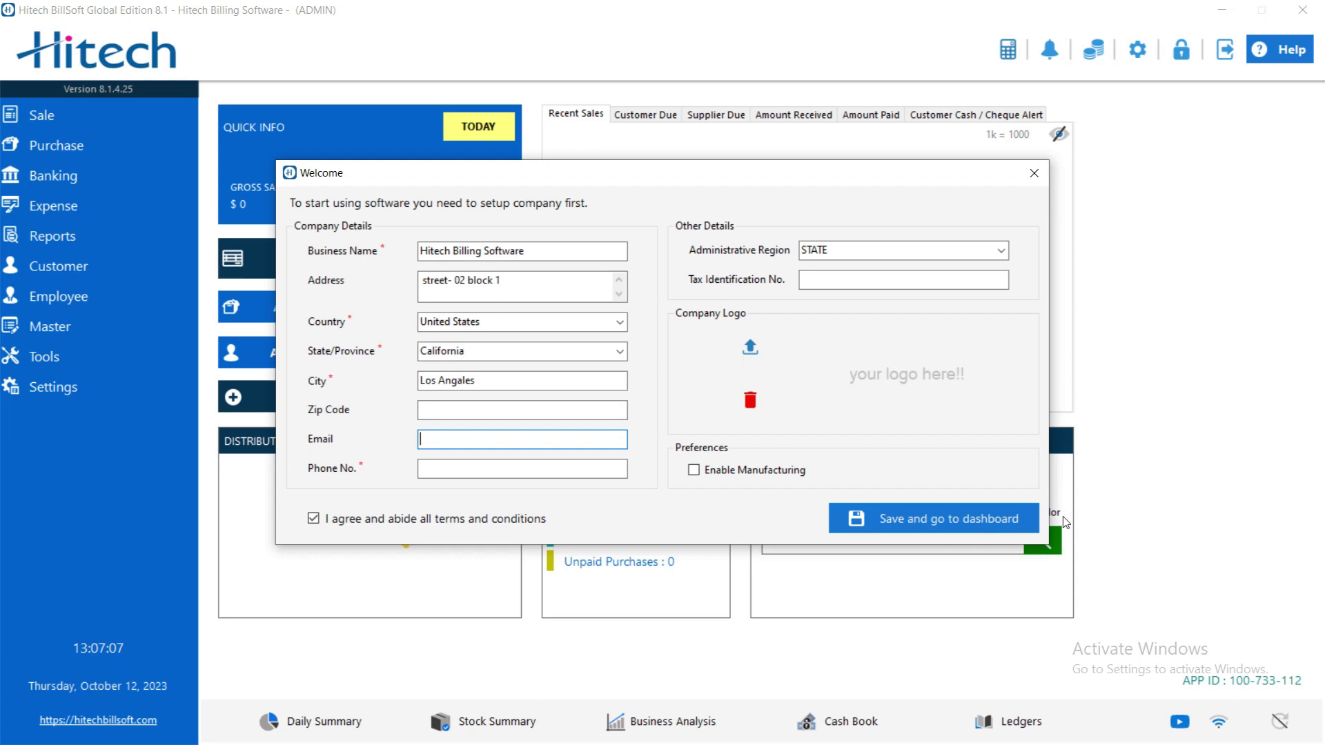
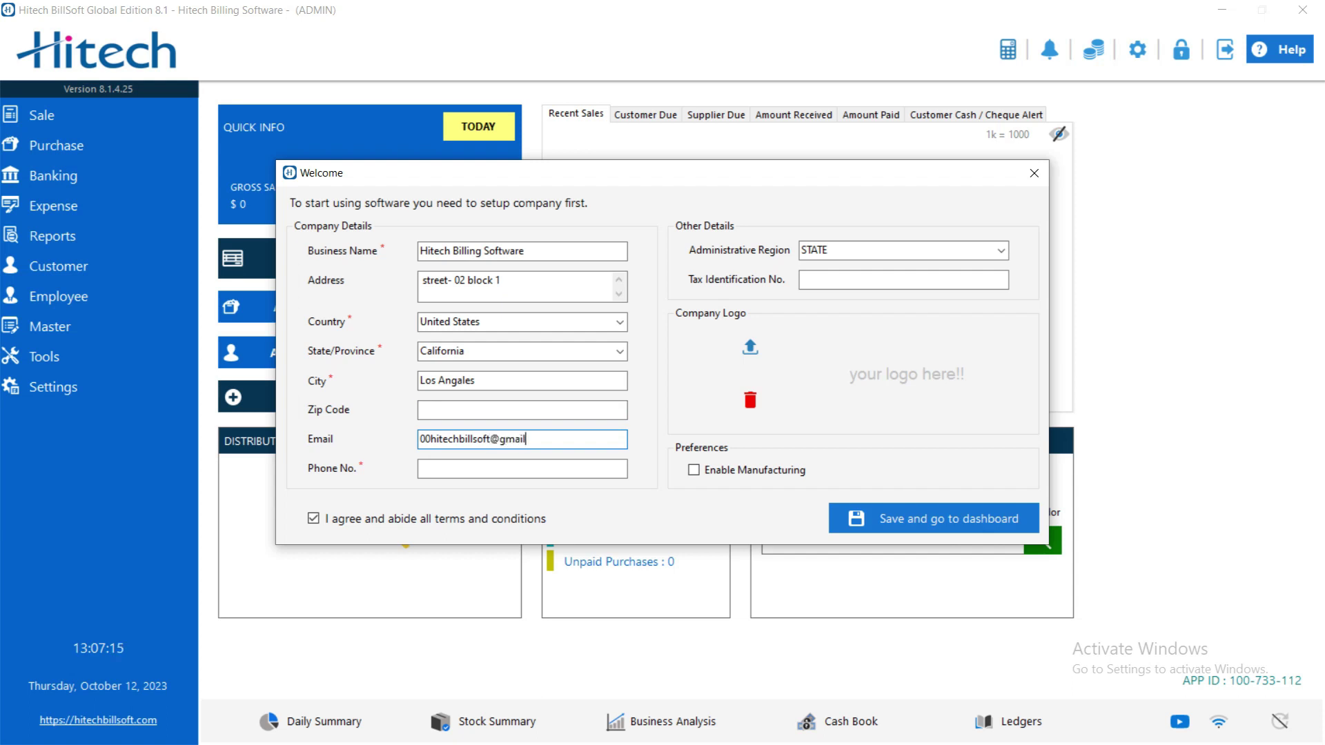
click(436, 470)
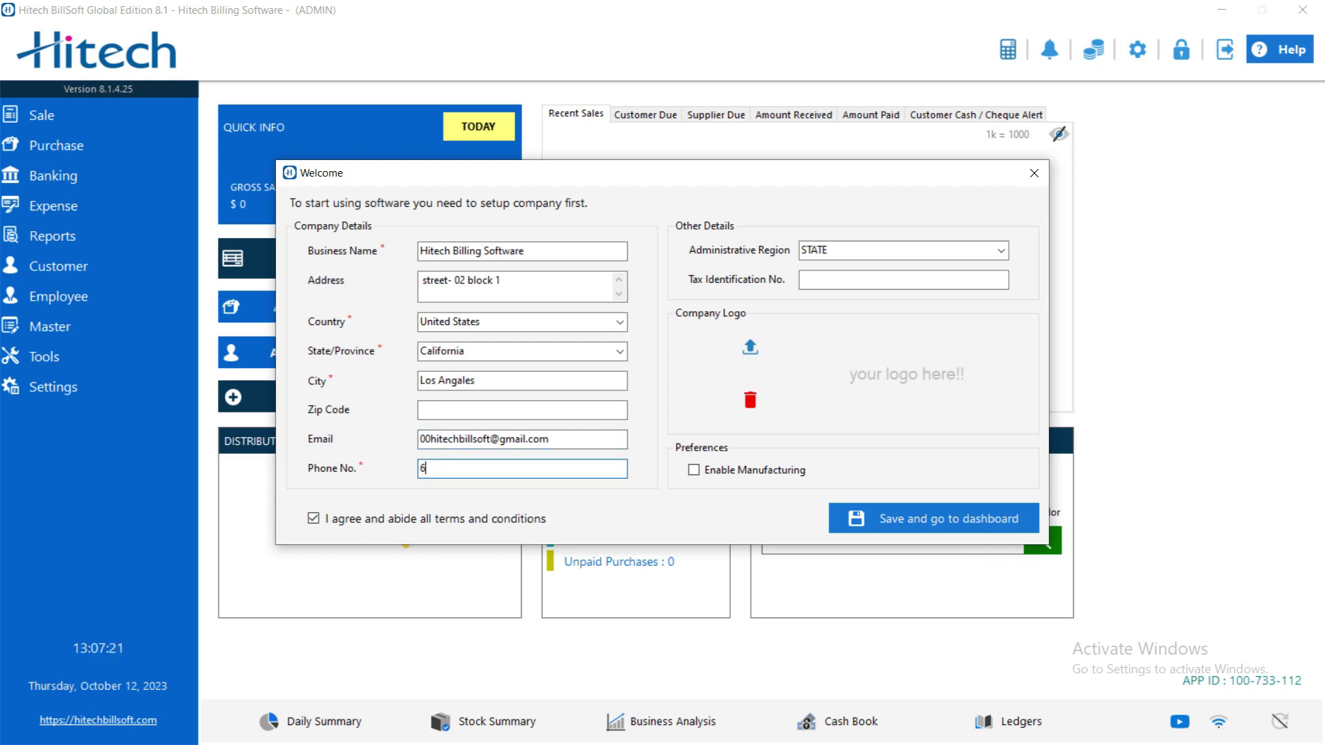
click(1002, 250)
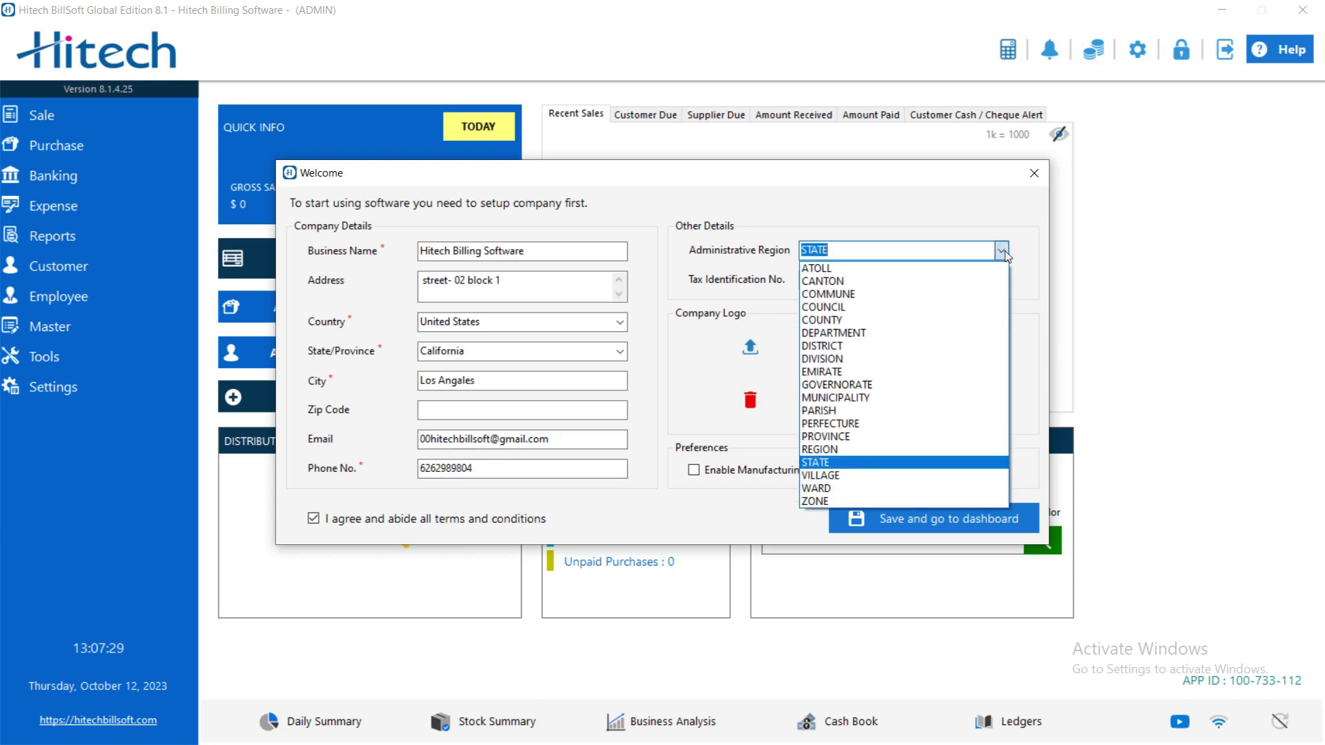
click(1005, 250)
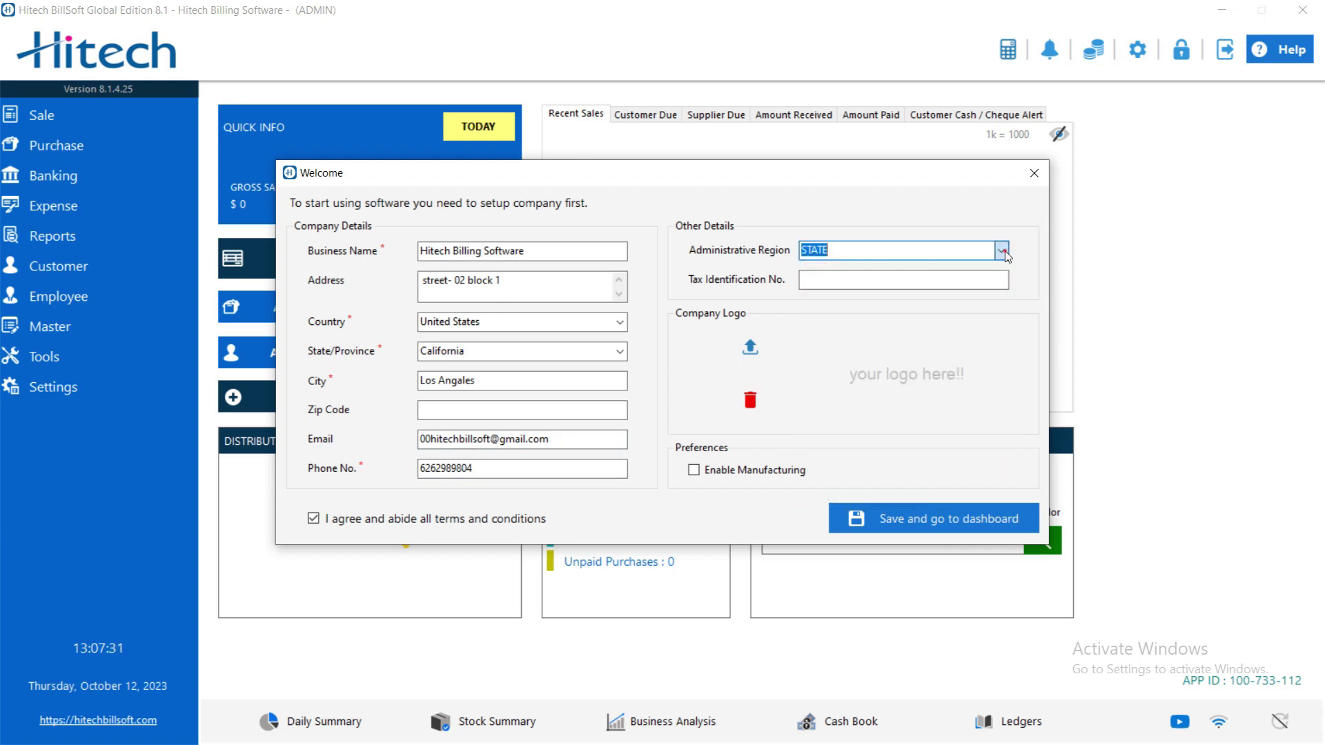
click(976, 283)
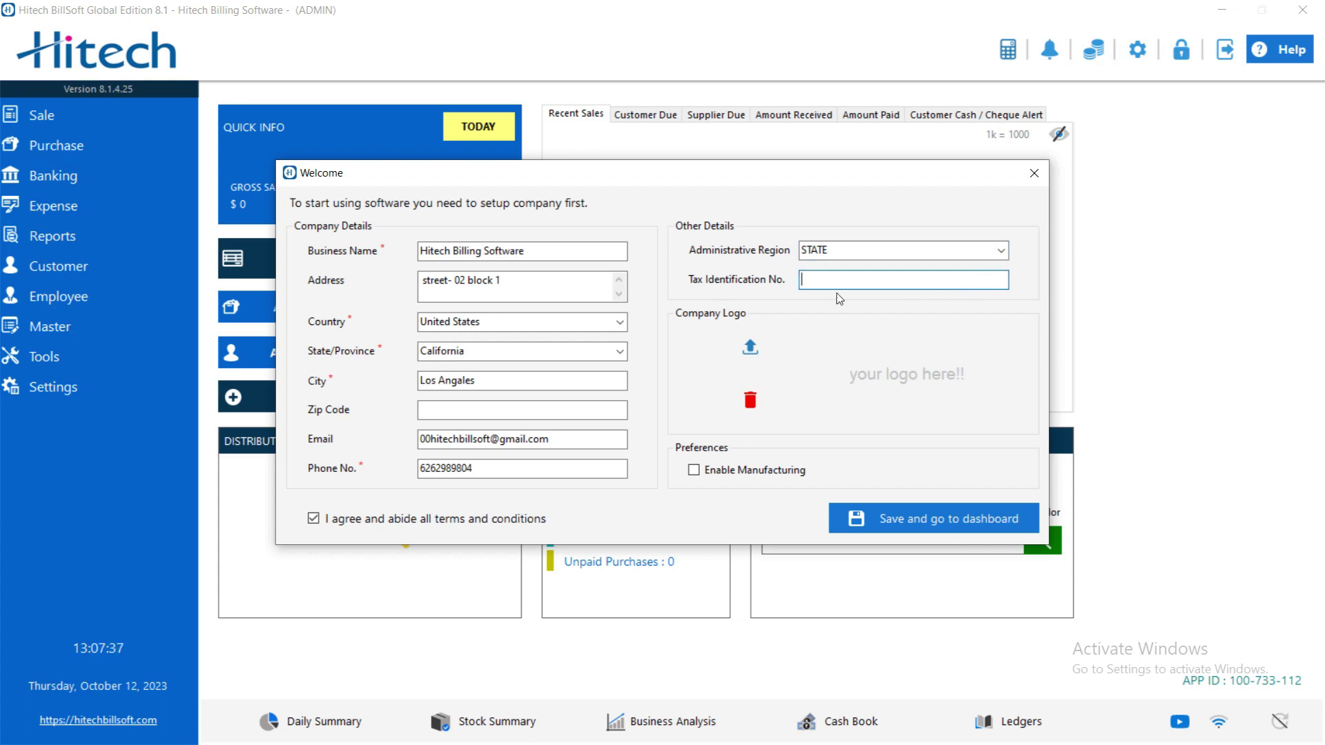
click(749, 354)
click(918, 209)
click(752, 341)
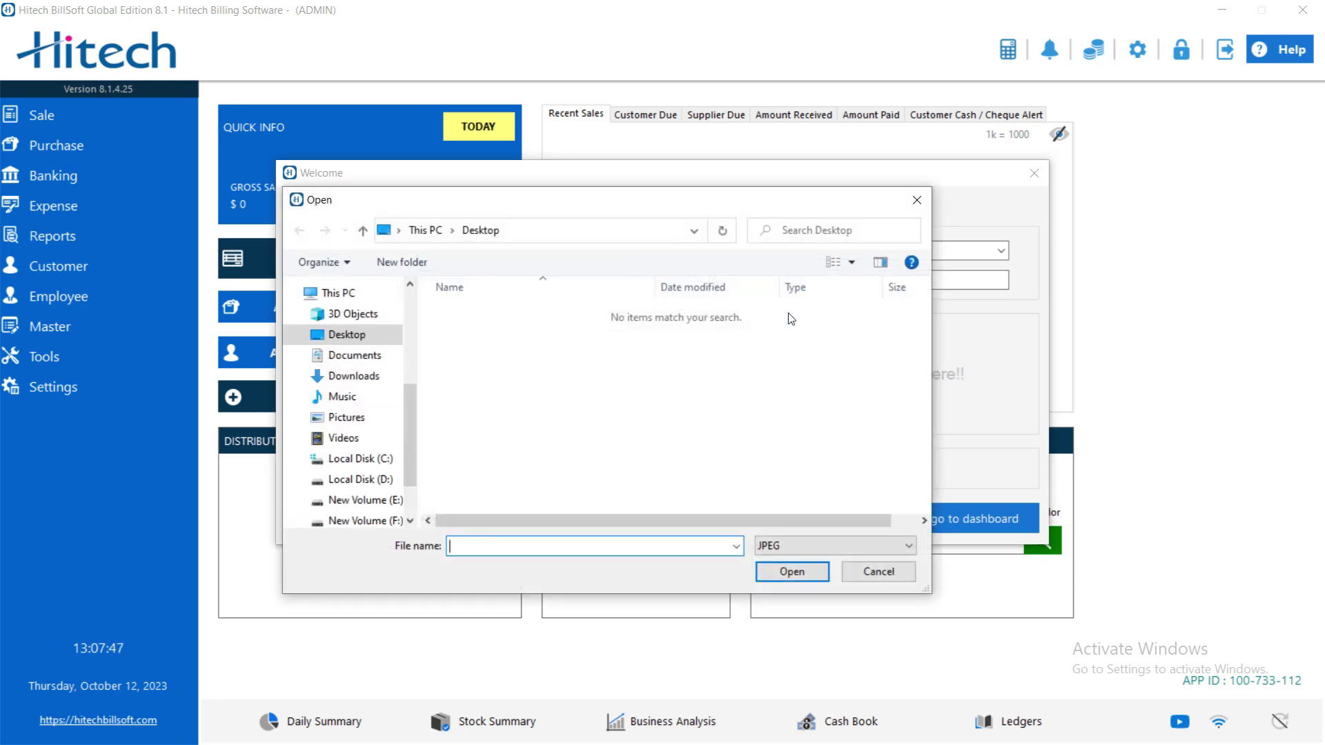
click(918, 200)
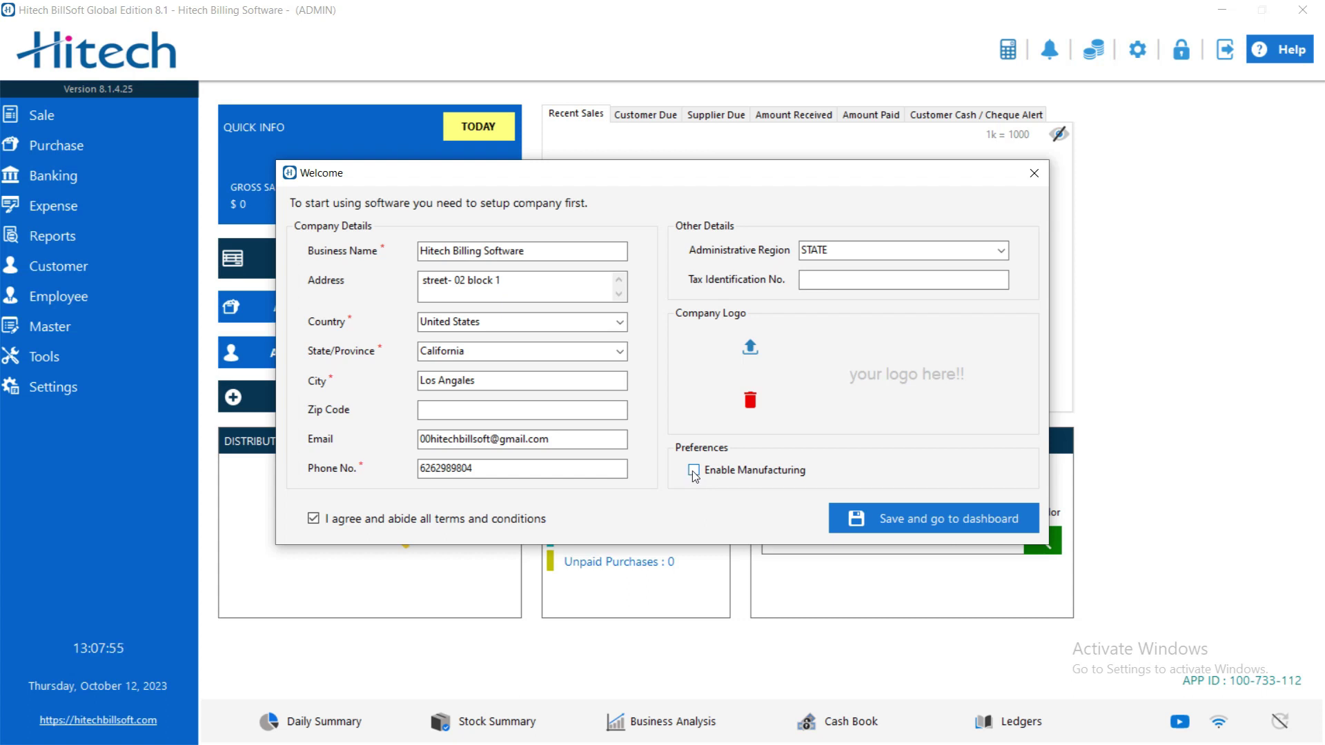
- Save the company setup, confirm creating the first company, and dismiss the success message
click(893, 523)
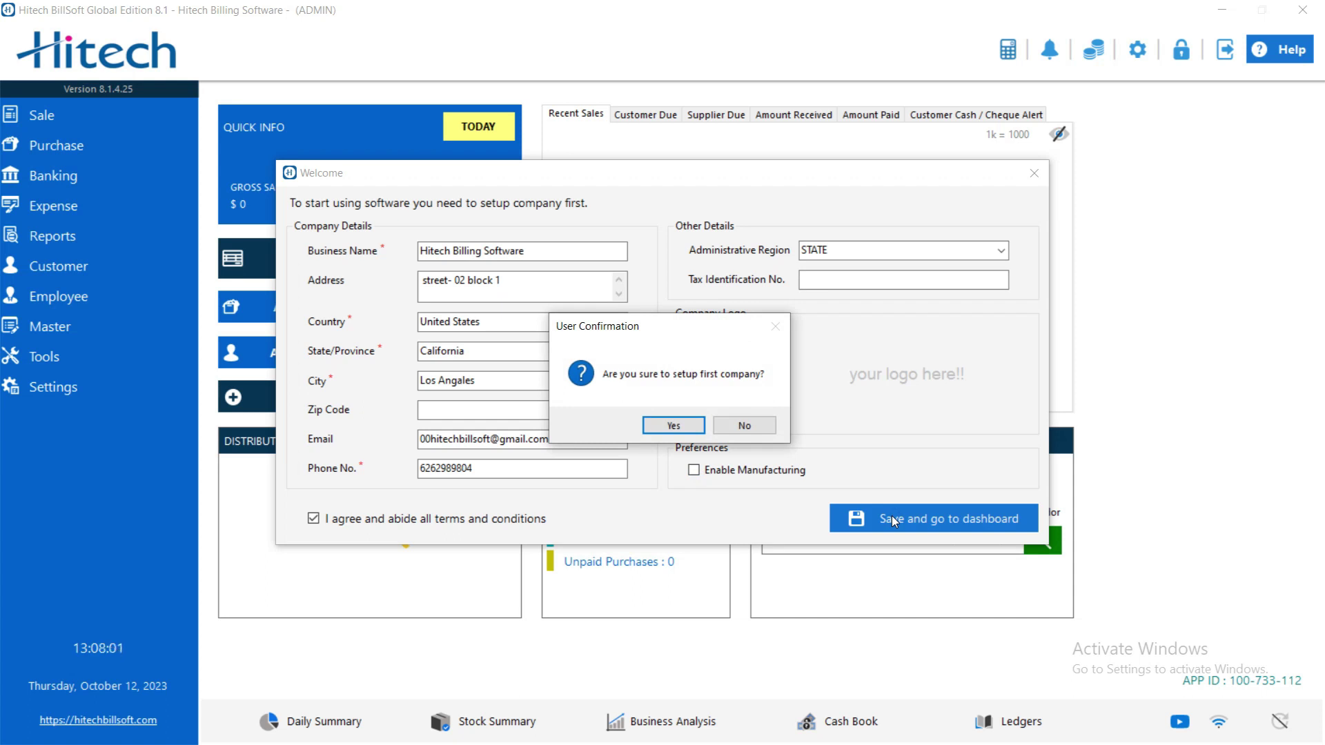
key(Return)
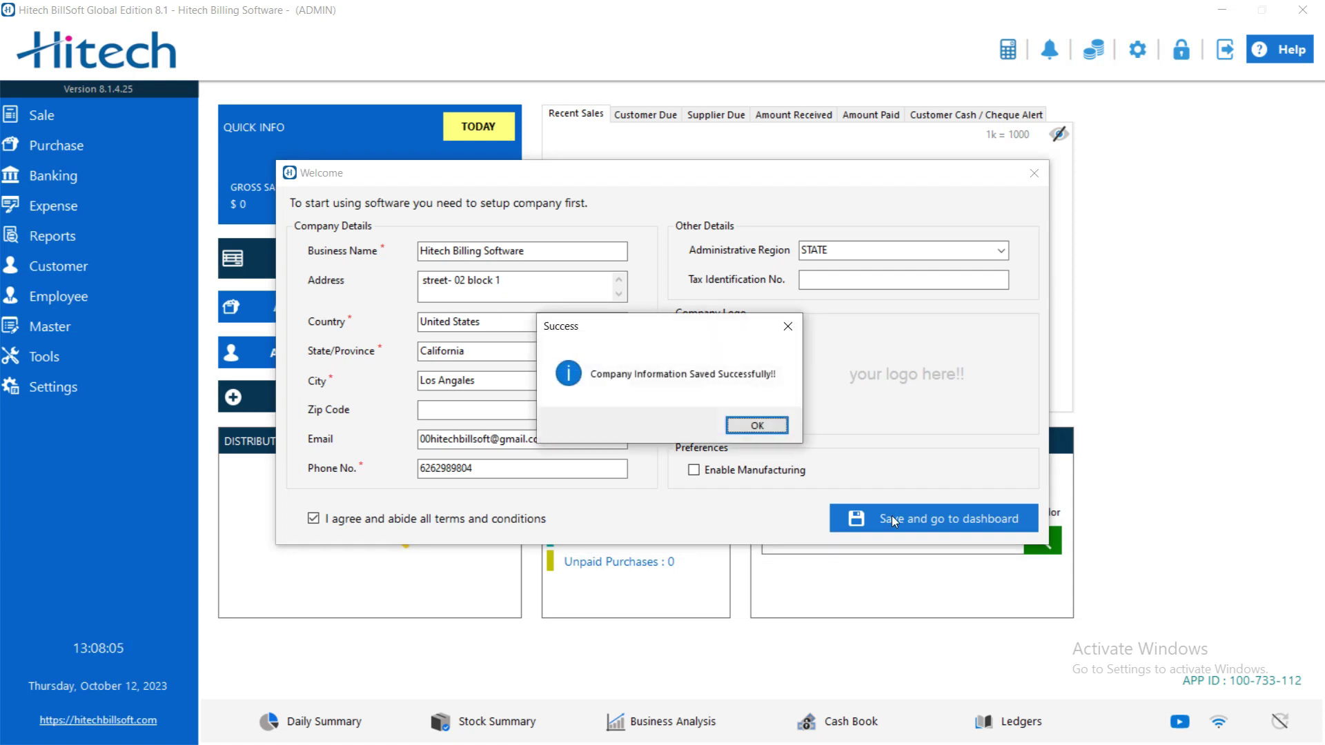
key(Return)
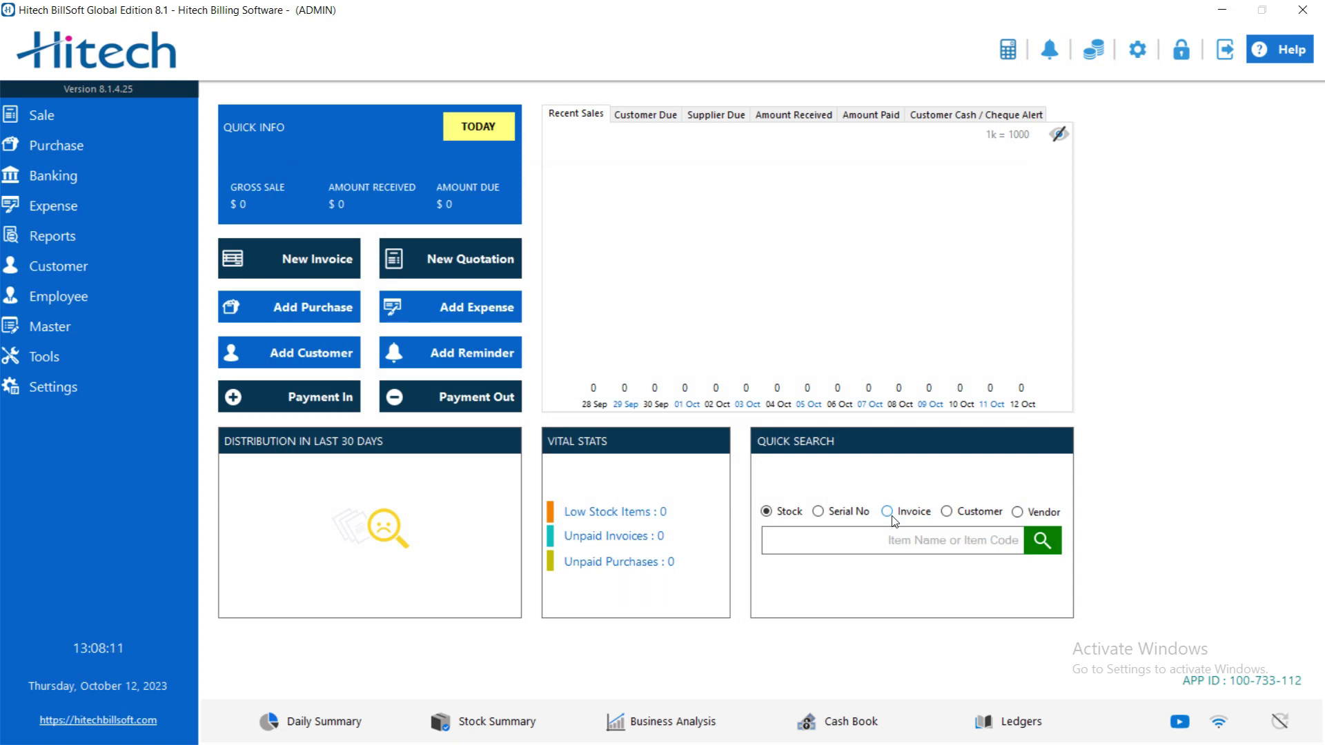
- Edit the company profile in Application Settings to add zip code 01234 and save it
click(51, 391)
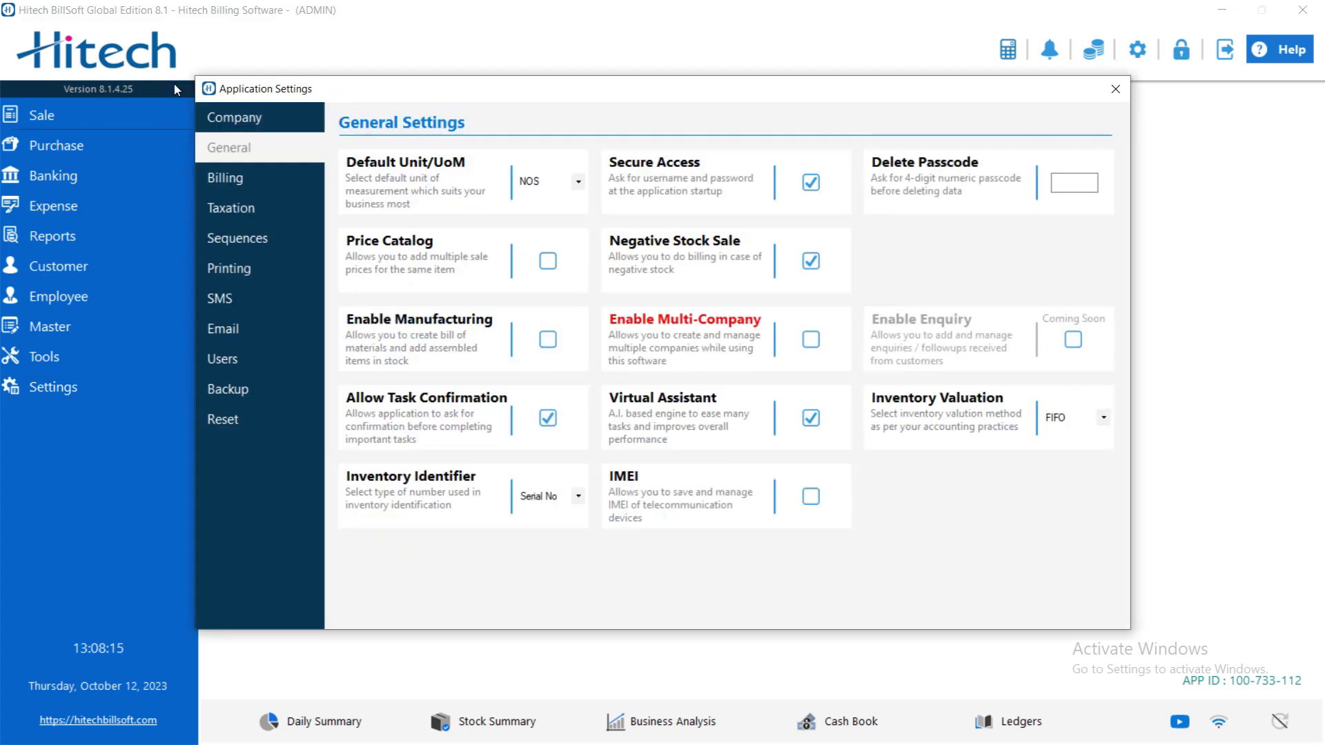
click(250, 122)
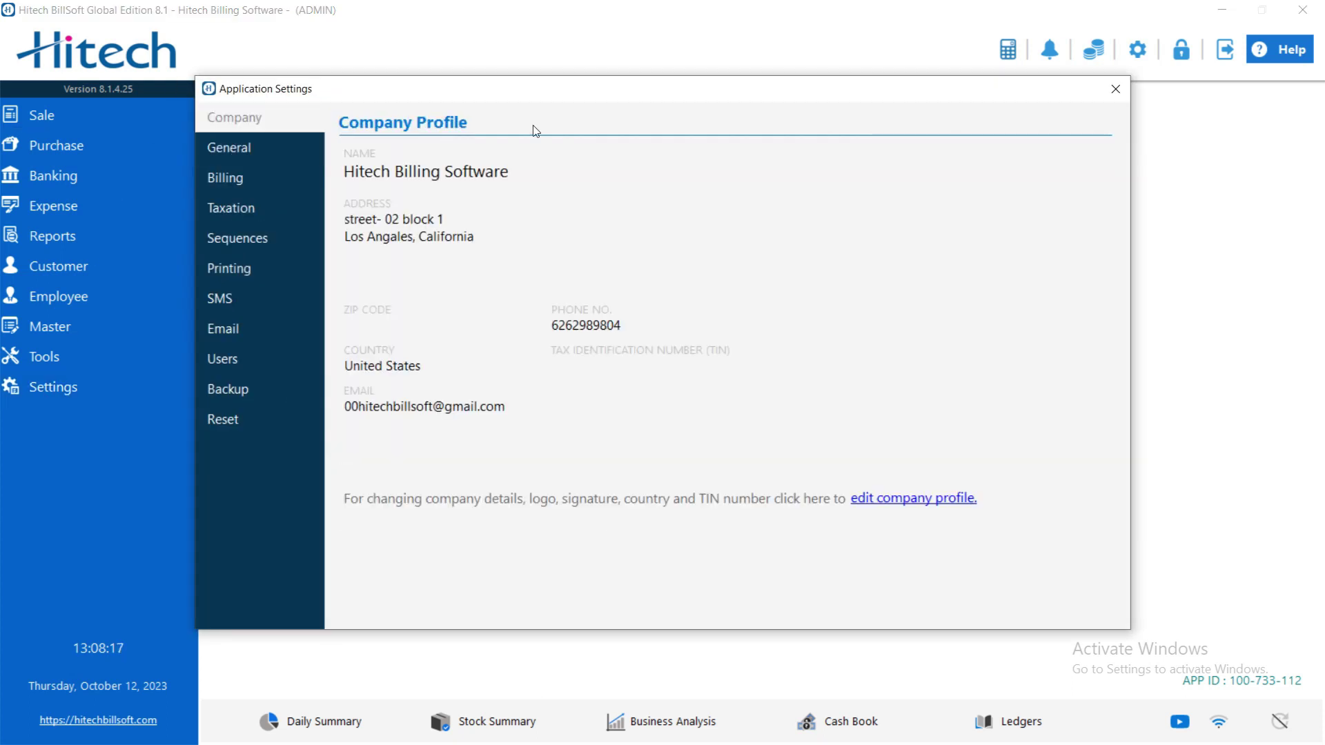
click(890, 498)
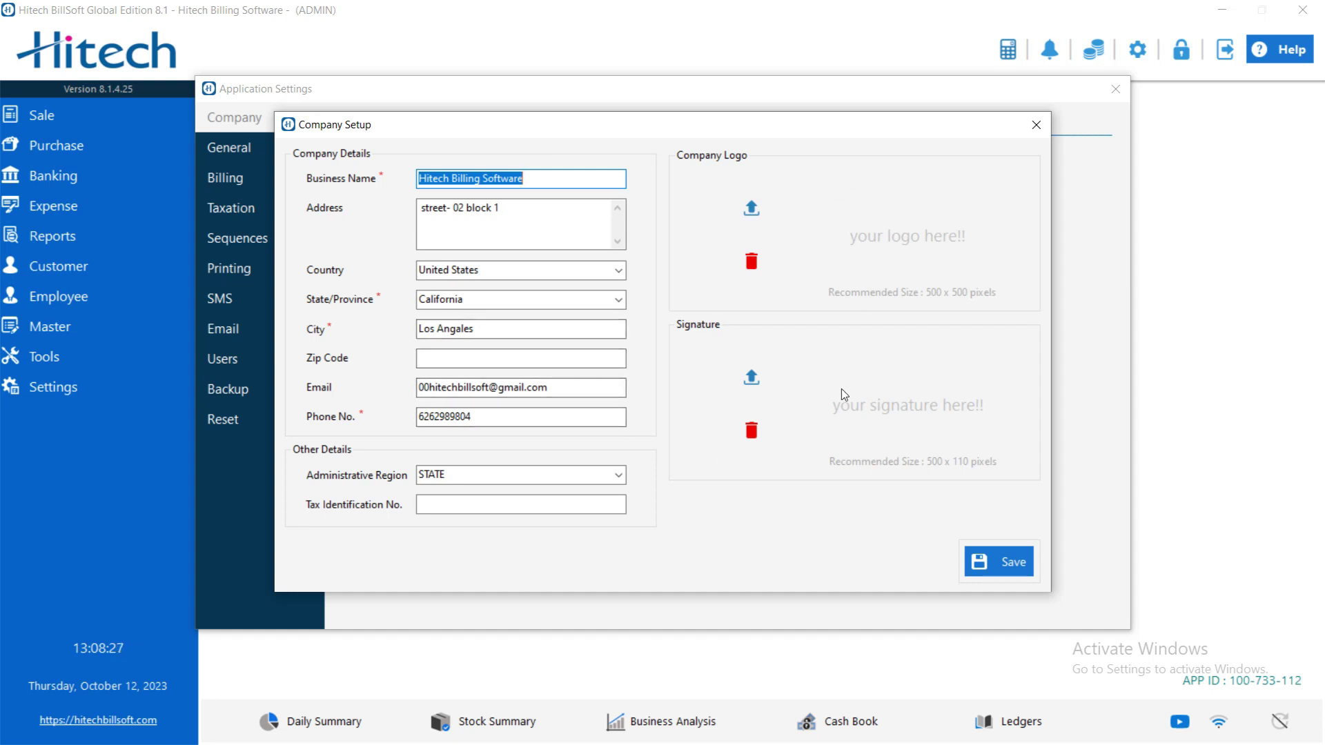
click(438, 360)
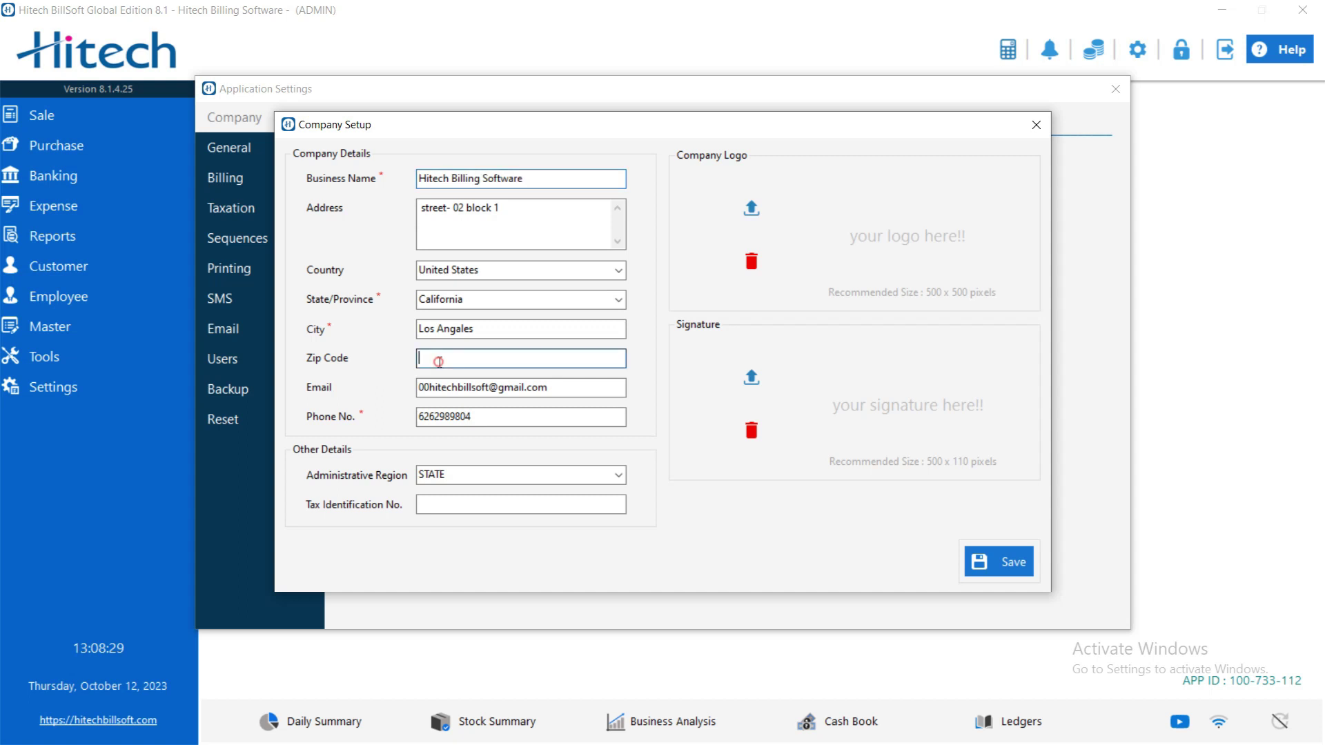
text(01234)
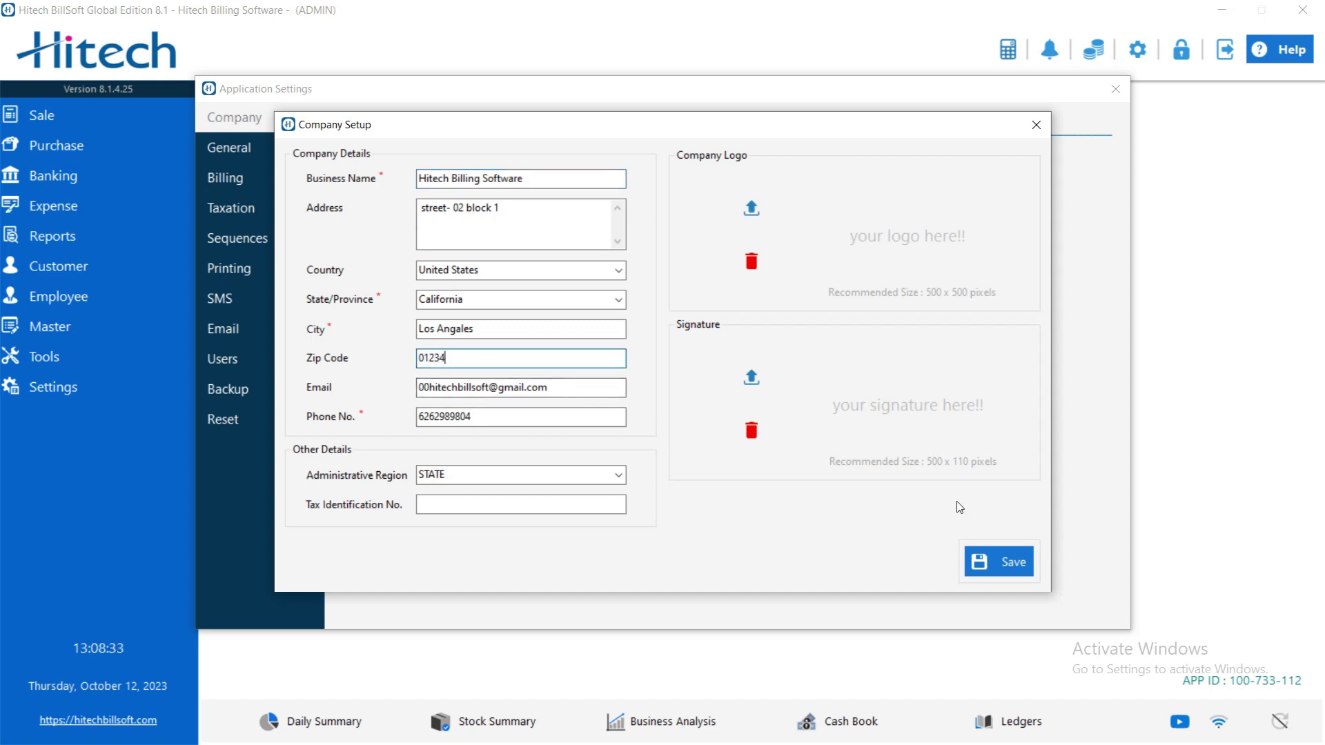
click(984, 562)
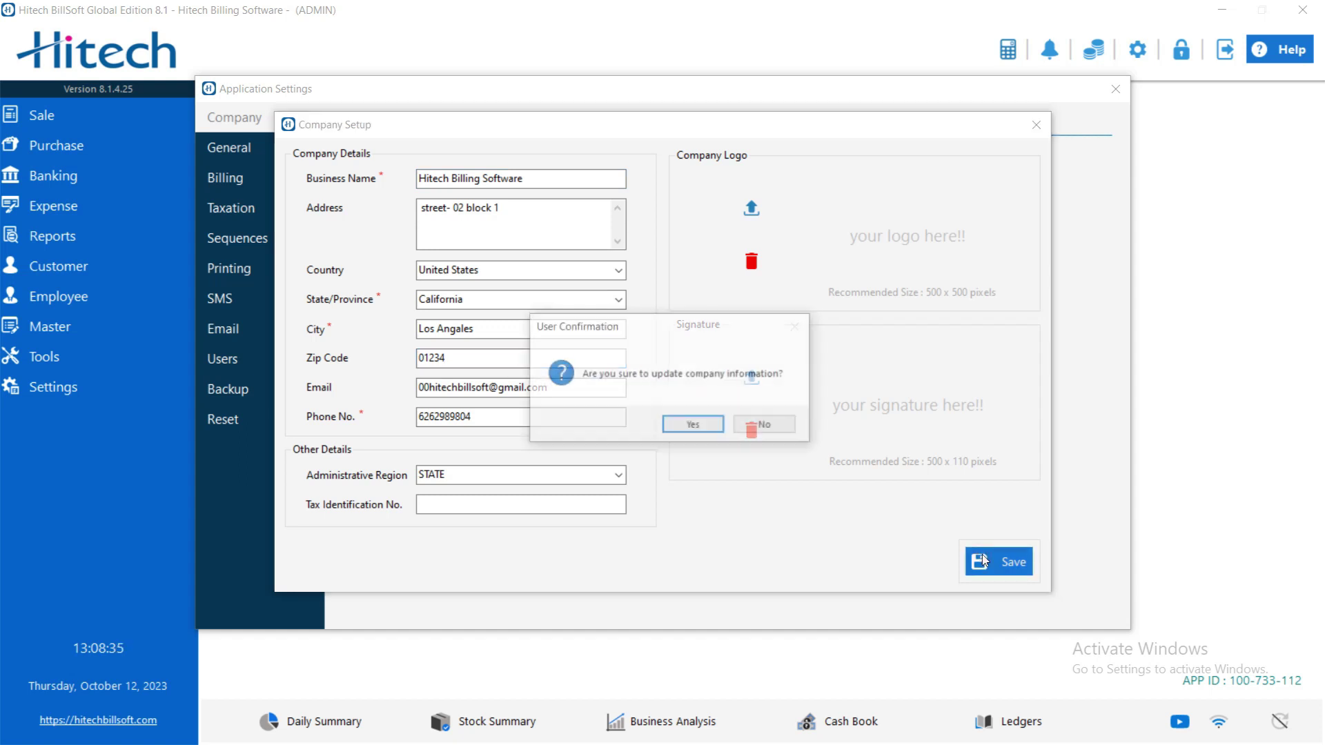
key(Return)
key(Return)
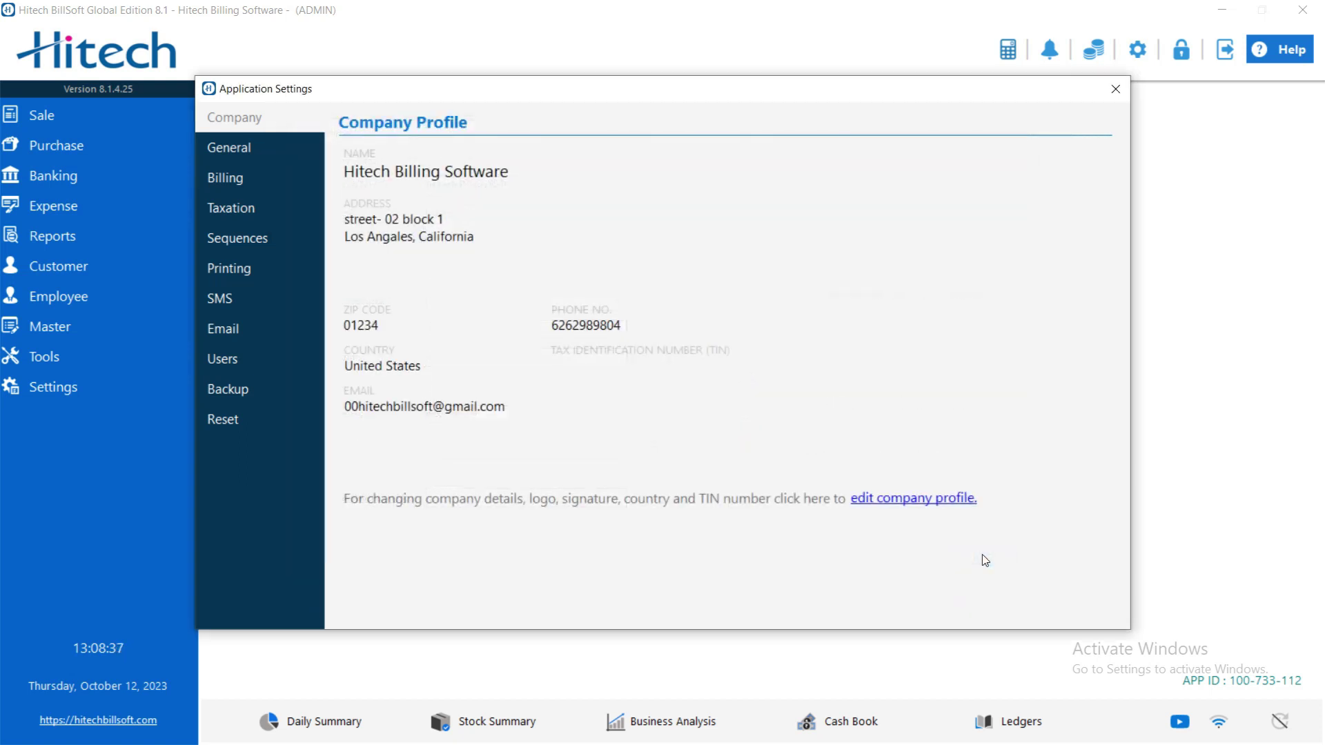
click(1116, 89)
- Open a new invoice and close it without saving, returning to the dashboard
click(270, 263)
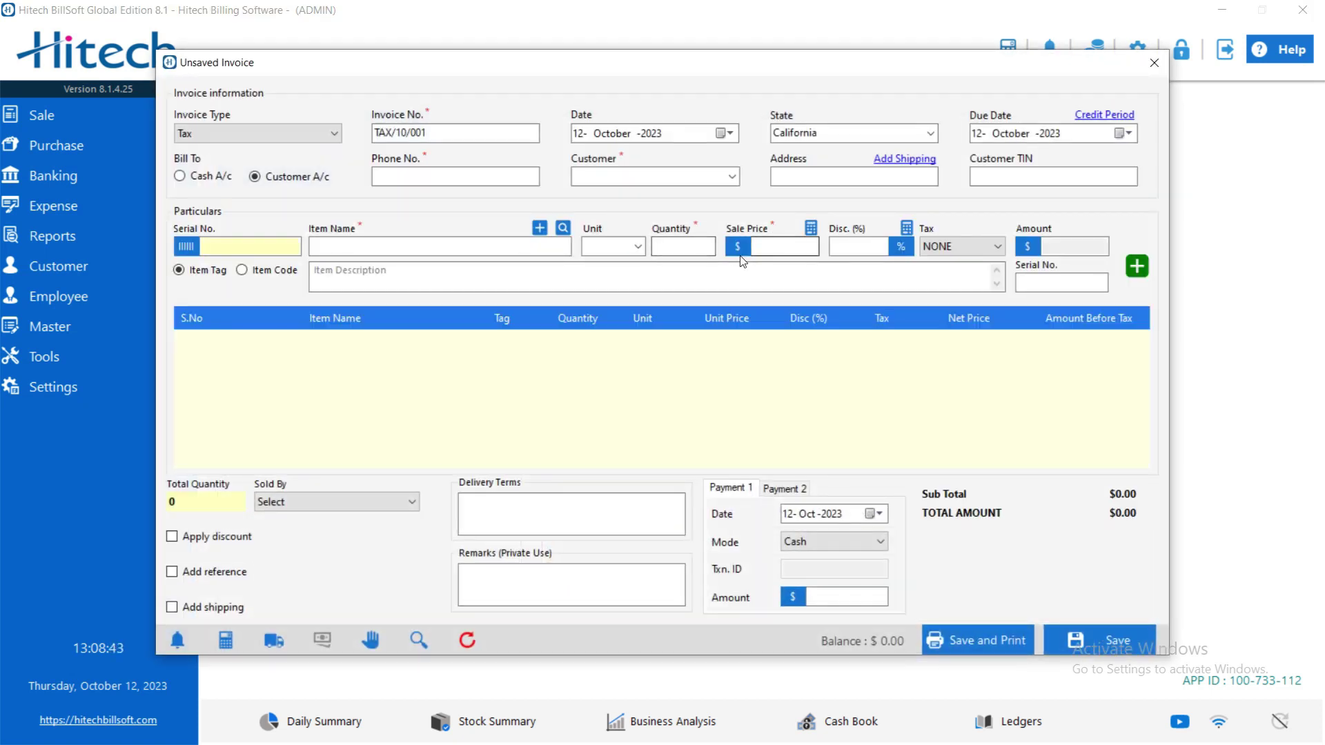
click(1154, 64)
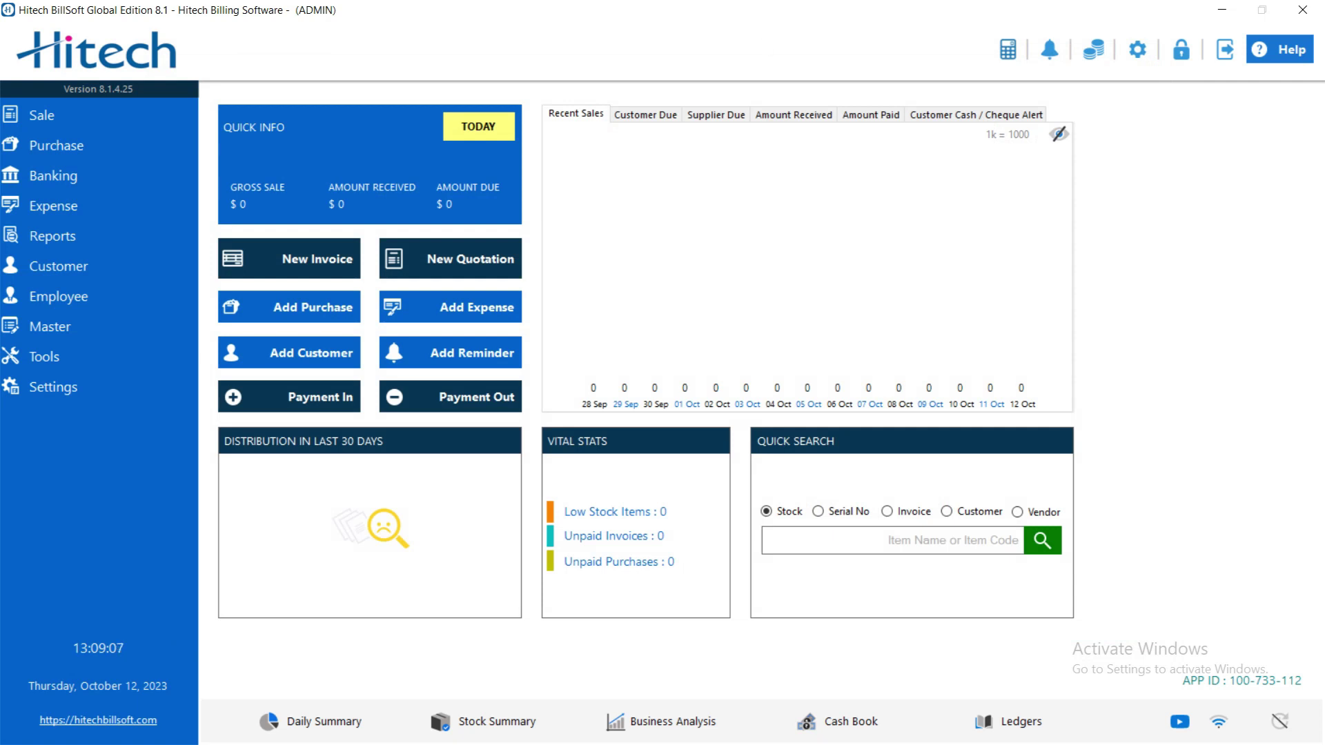
key(ctrl+n)
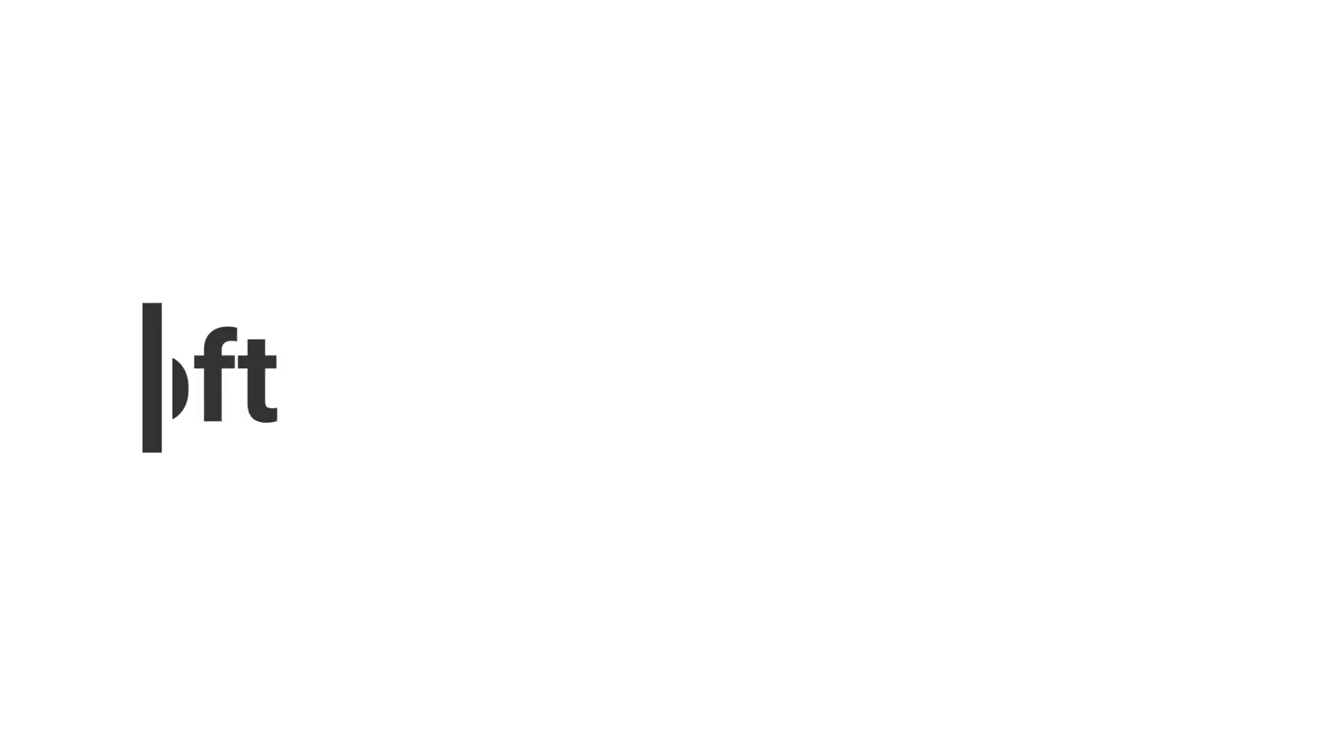